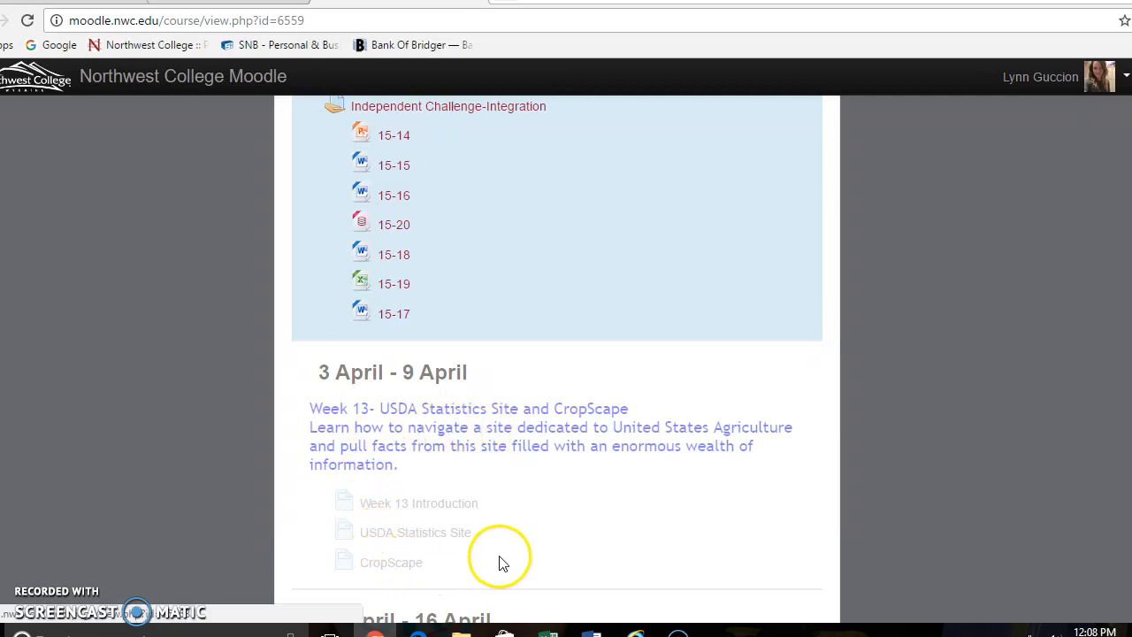
# Open the Week 13 CropScape course page and follow its link to the CropScape website
pyautogui.click(390, 563)
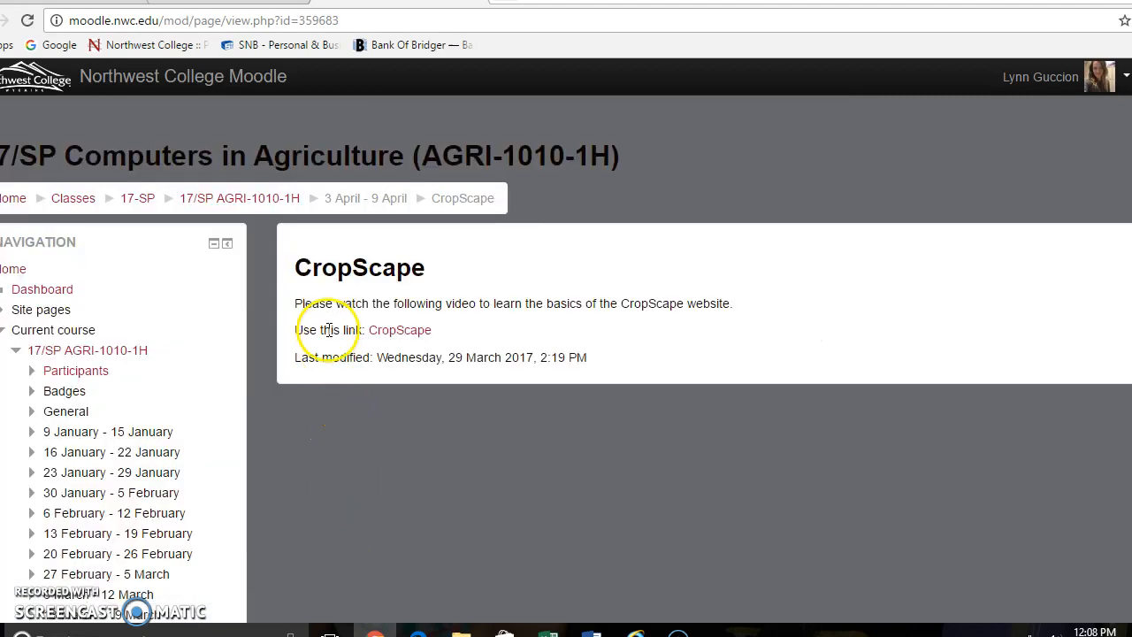
pyautogui.click(403, 331)
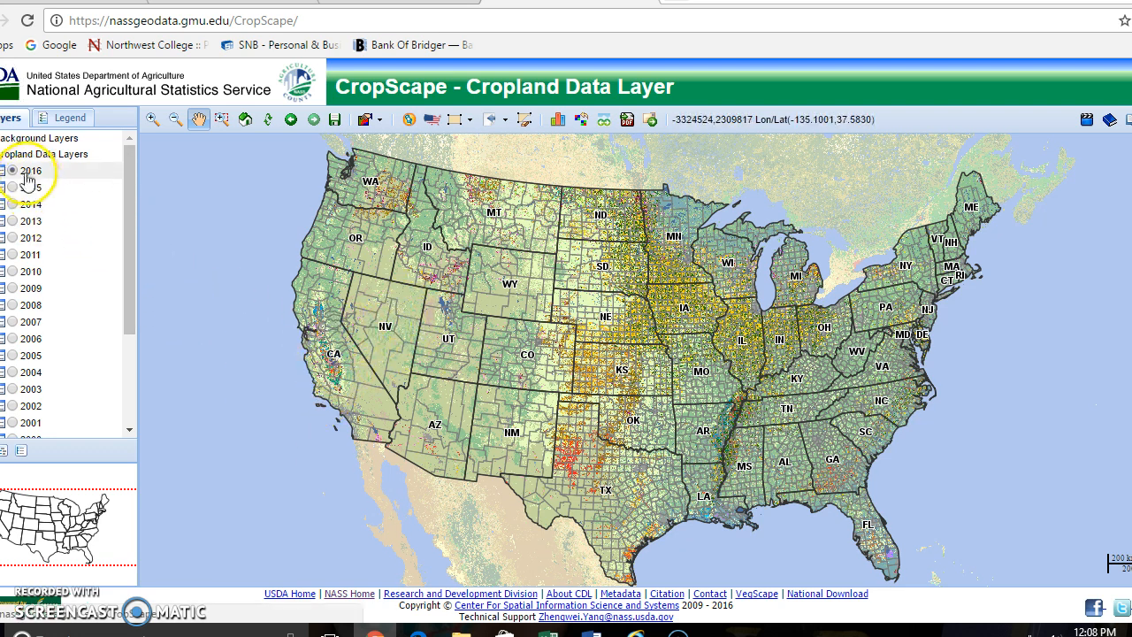
# View the background layer options, preview the 2011 and 2014 cropland data layers, and return the map to 2016
pyautogui.click(1, 138)
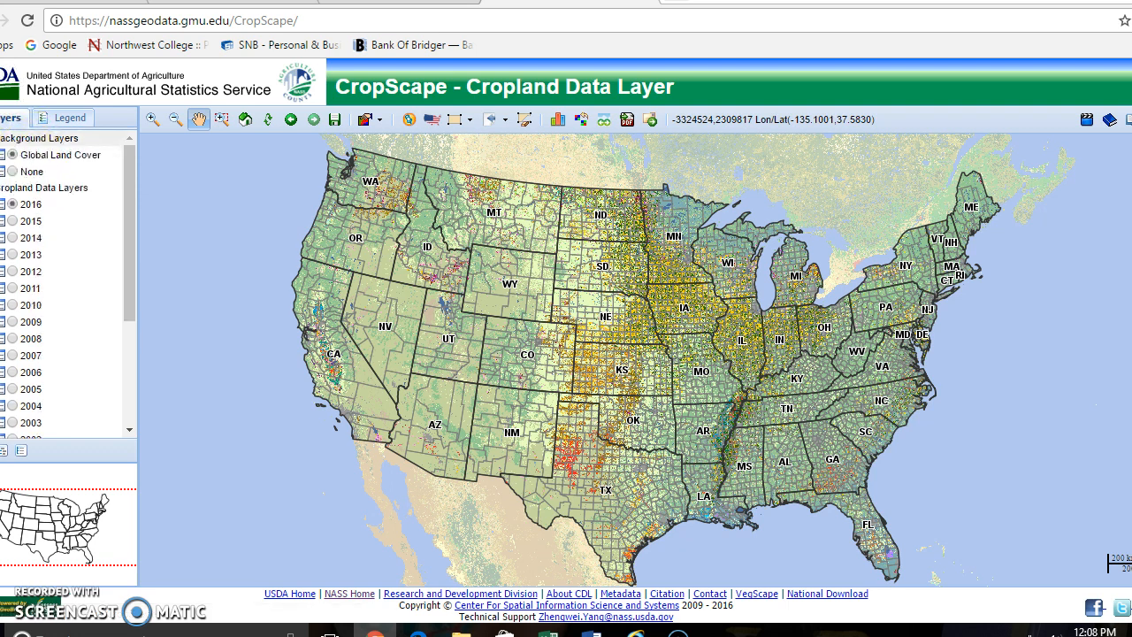
pyautogui.click(1, 138)
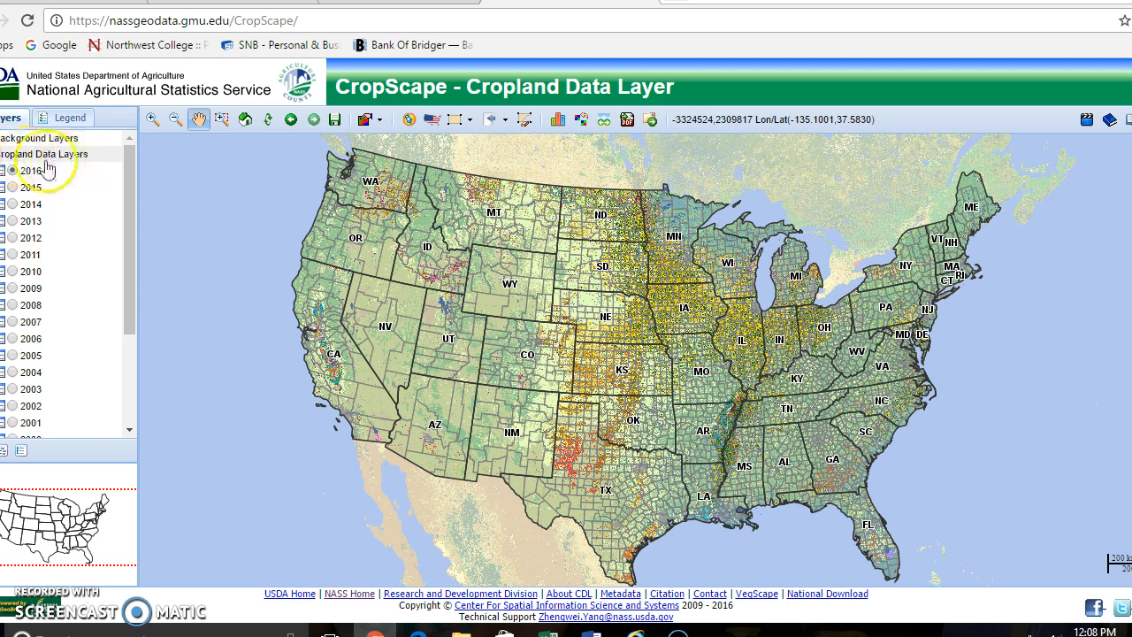
pyautogui.click(14, 255)
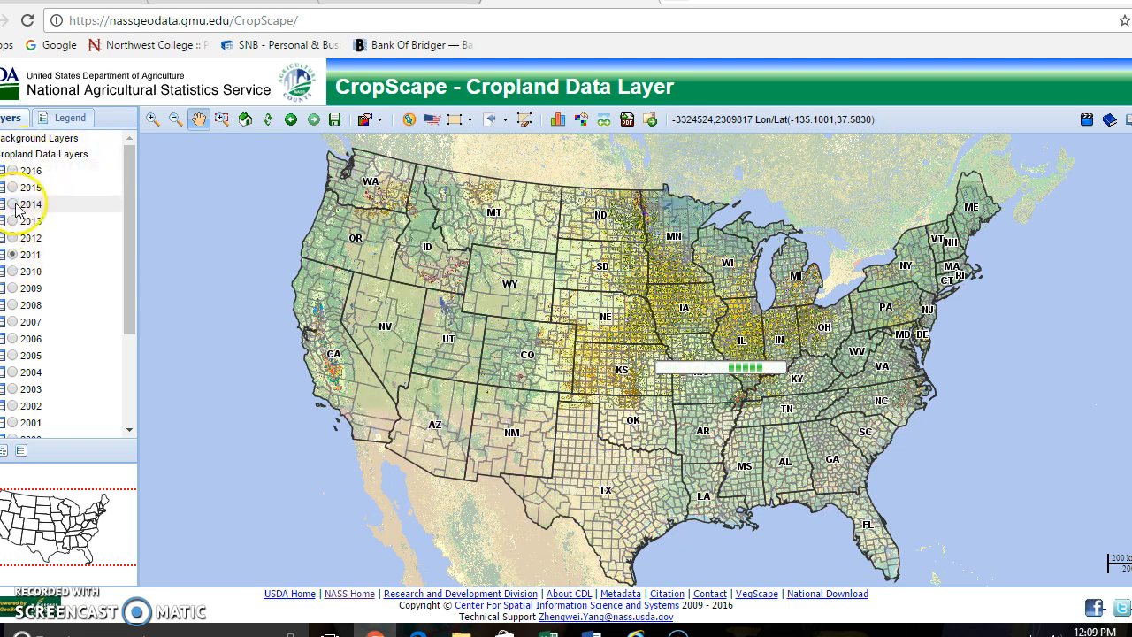
pyautogui.click(13, 204)
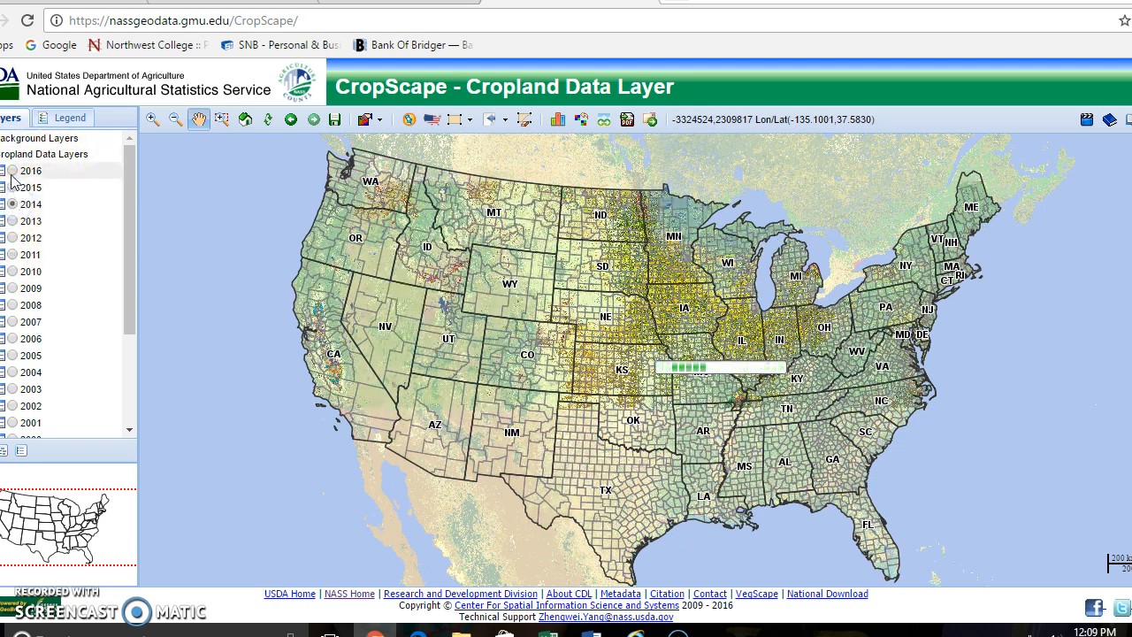
pyautogui.click(12, 171)
# Examine the options in the crop mask, crop frequency, boundary and water layer groups
pyautogui.moveTo(127, 228); pyautogui.dragTo(118, 330)
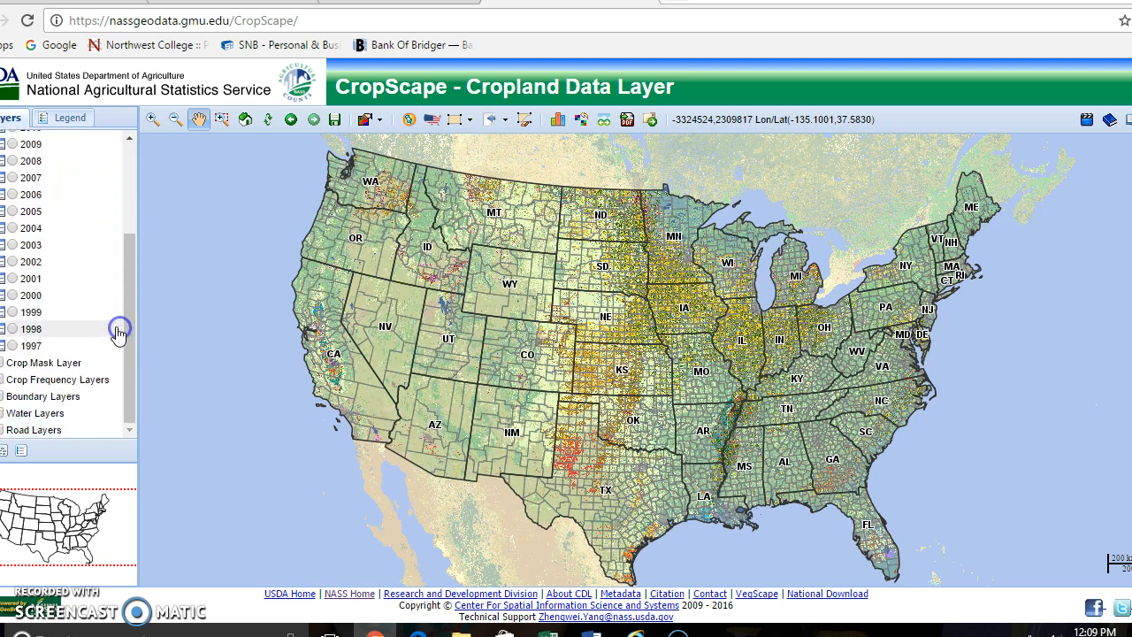
pyautogui.click(2, 363)
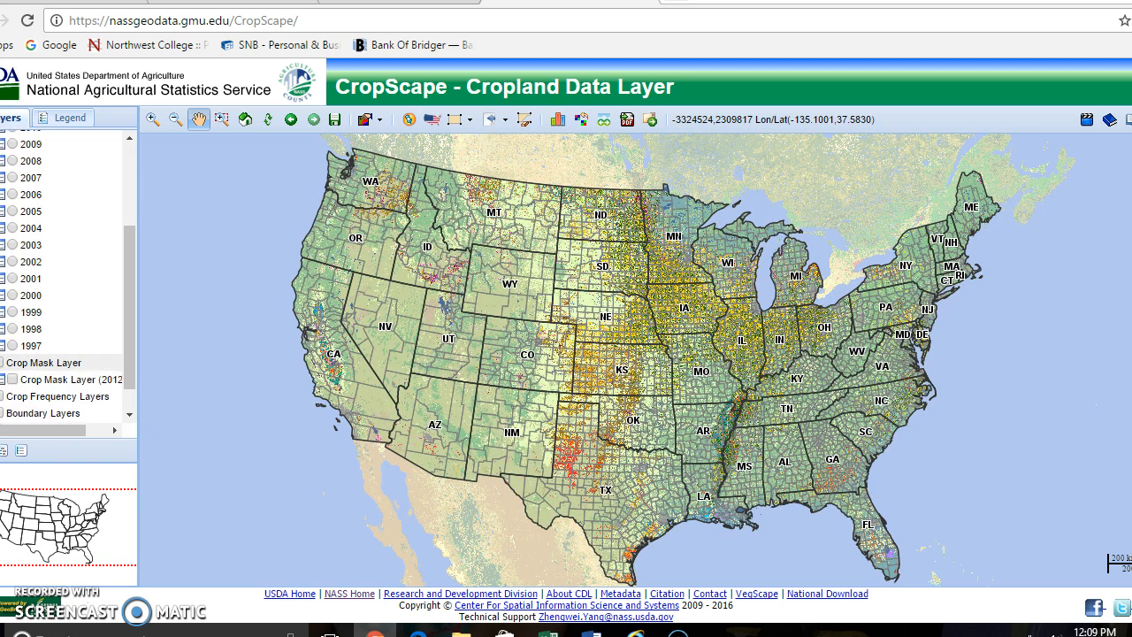
pyautogui.click(2, 363)
pyautogui.click(2, 379)
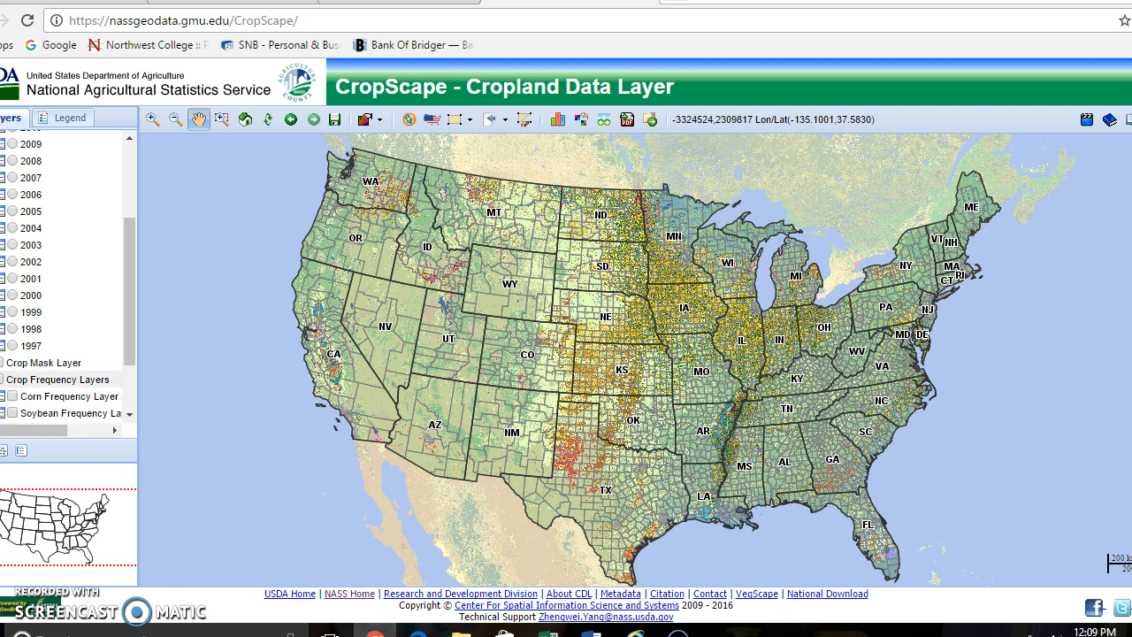
pyautogui.scroll(-1, 62, 309)
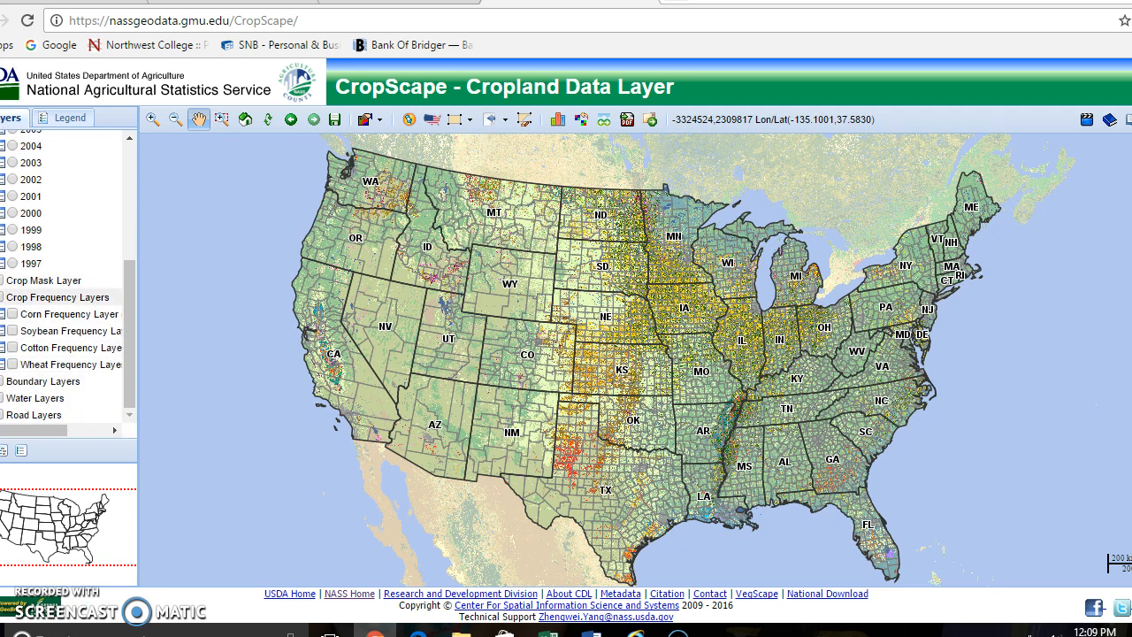
pyautogui.click(2, 298)
pyautogui.click(2, 397)
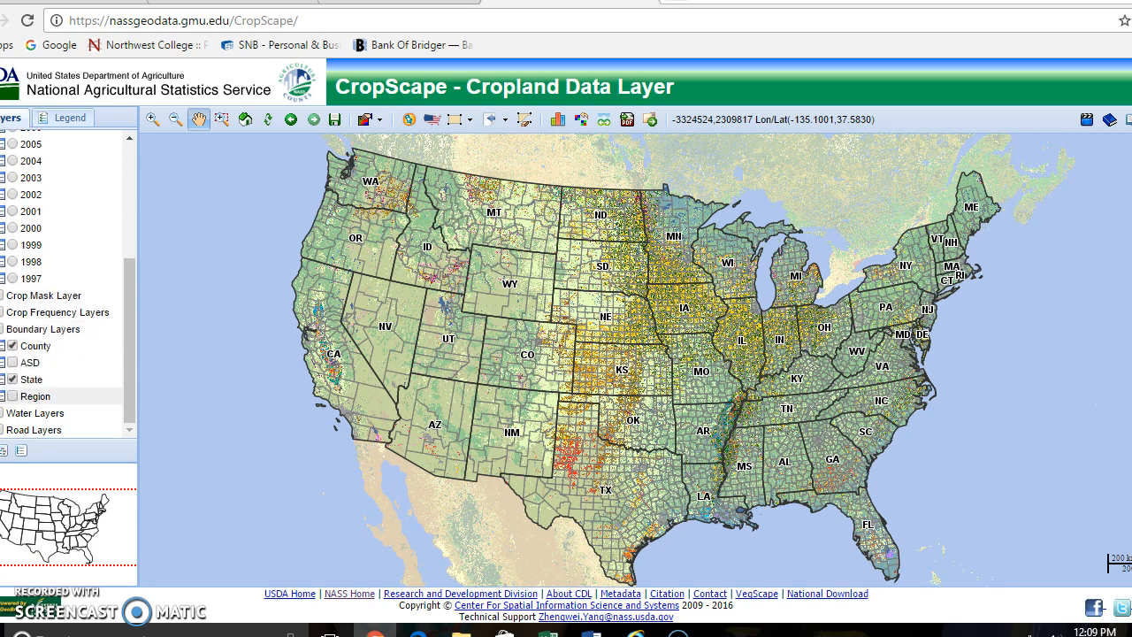
pyautogui.click(2, 329)
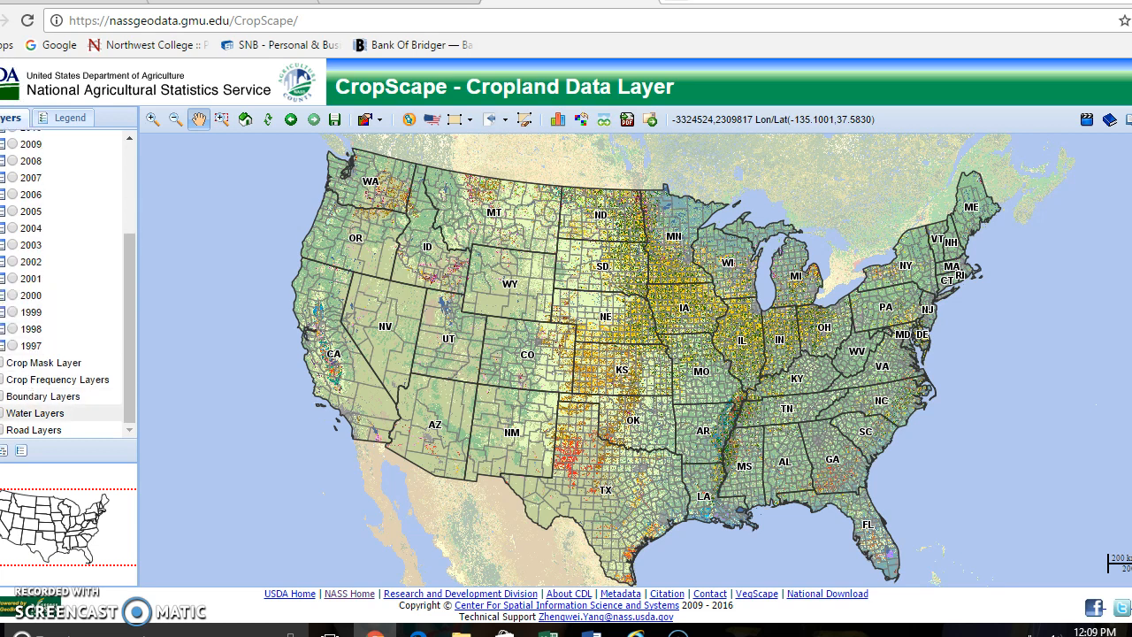
pyautogui.click(2, 413)
pyautogui.click(2, 379)
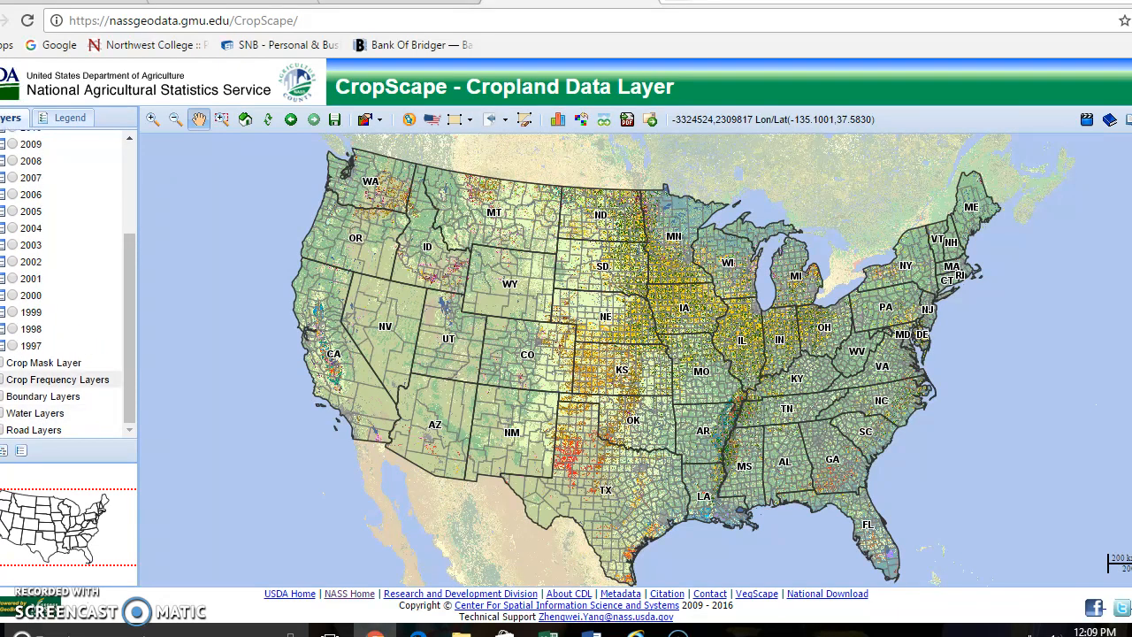
pyautogui.moveTo(131, 310); pyautogui.dragTo(135, 210)
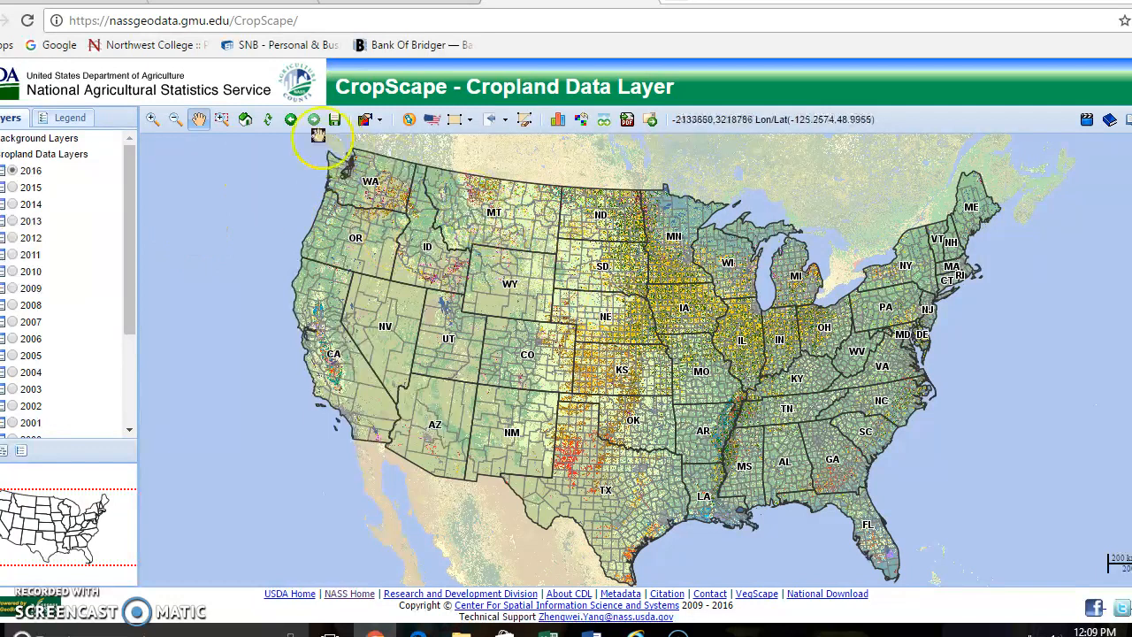
# Zoom the map in on the cropland along the Park and Big Horn county line in northern Wyoming using Dragbox Zoom In
pyautogui.click(222, 122)
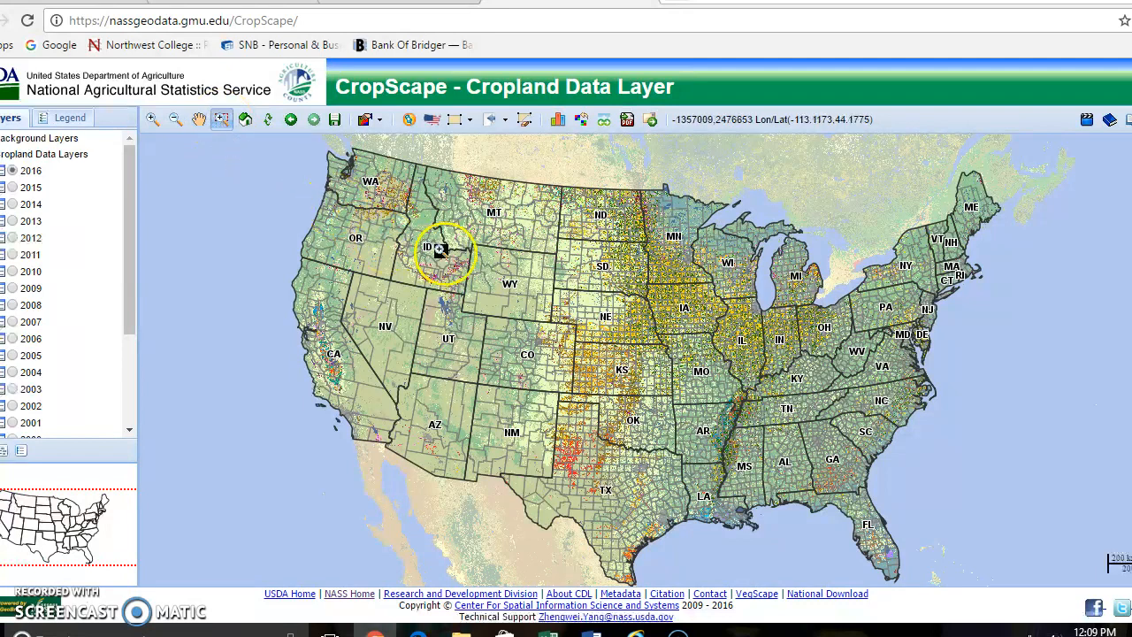
pyautogui.click(501, 257)
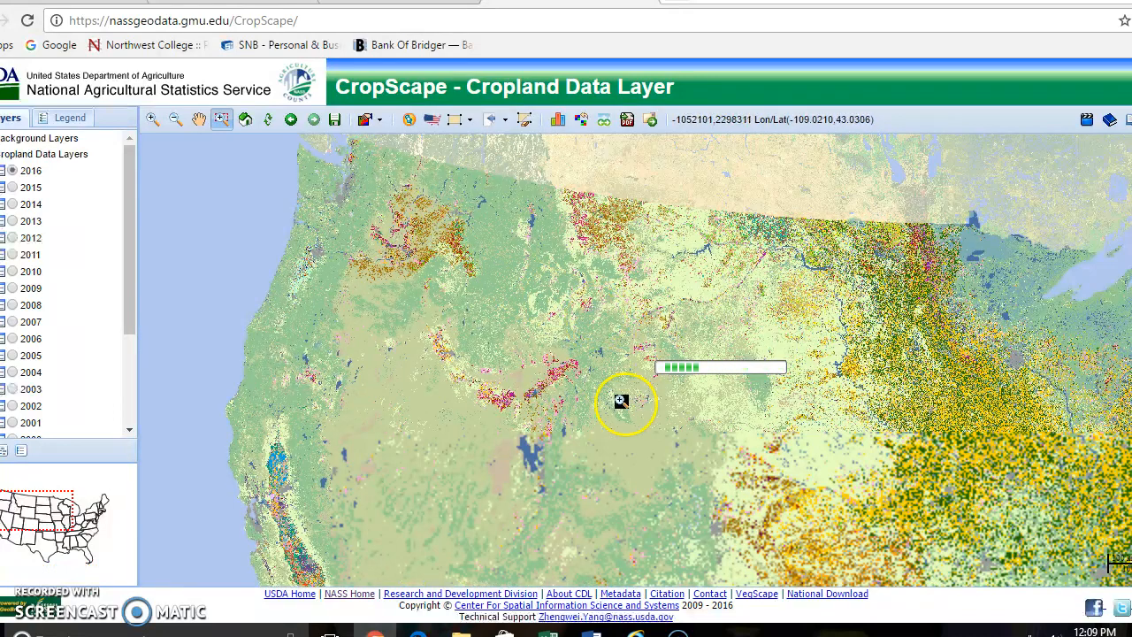
pyautogui.click(642, 351)
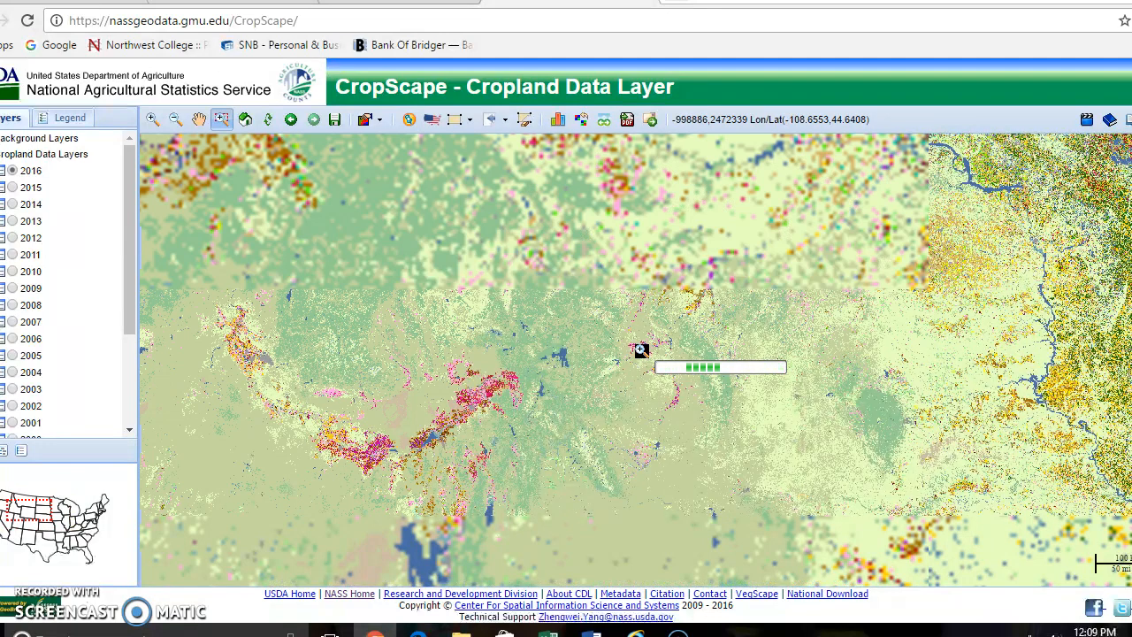
pyautogui.click(647, 351)
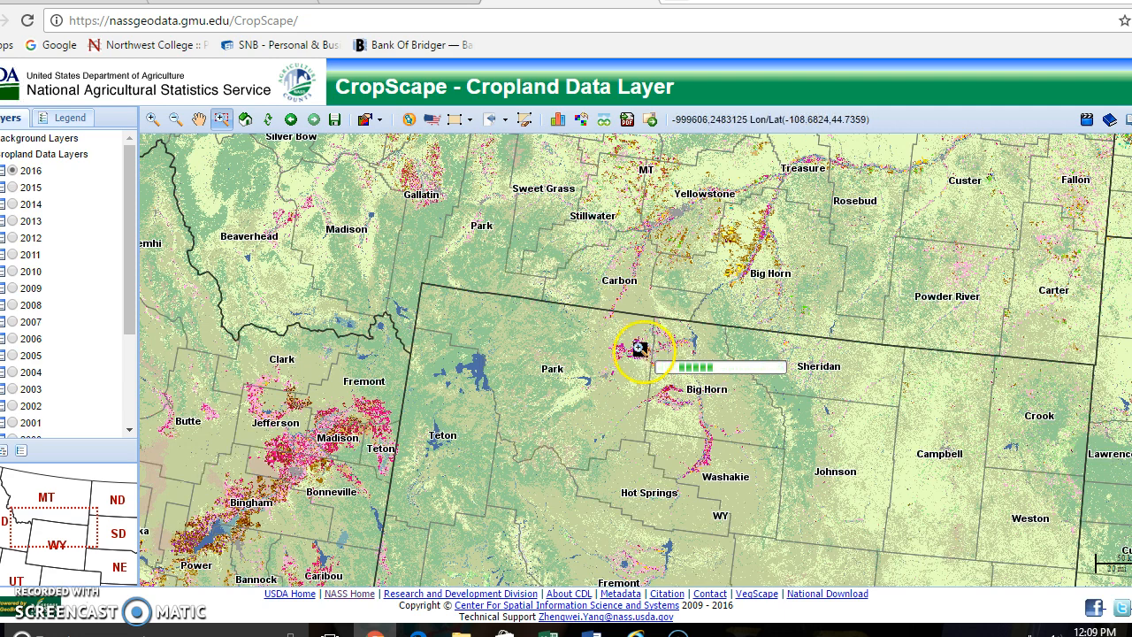
pyautogui.click(635, 351)
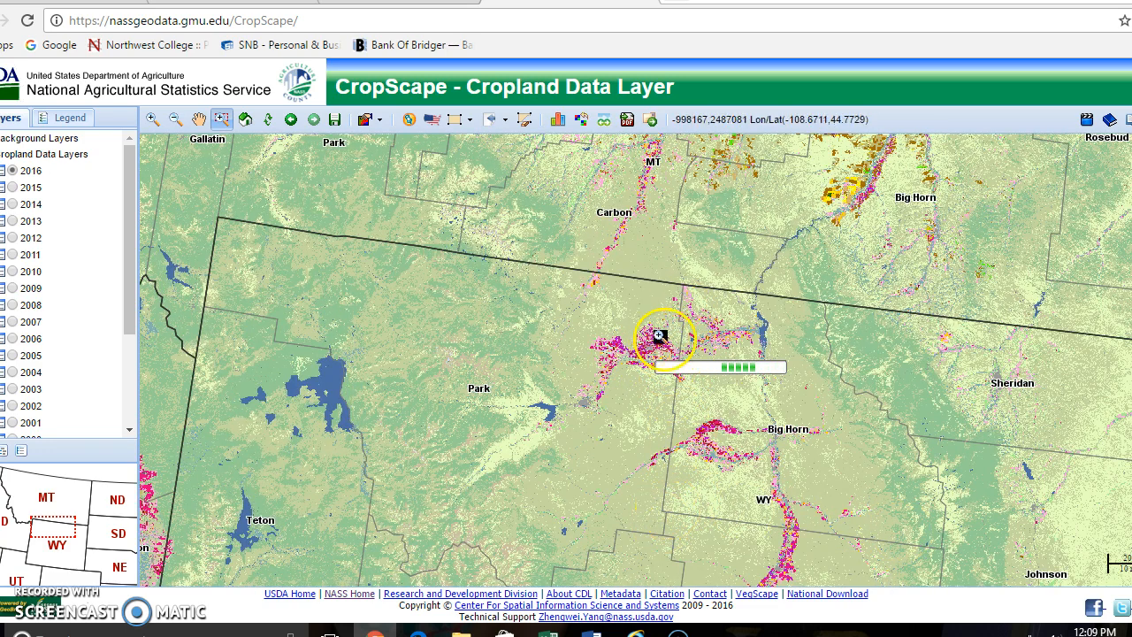
pyautogui.click(653, 347)
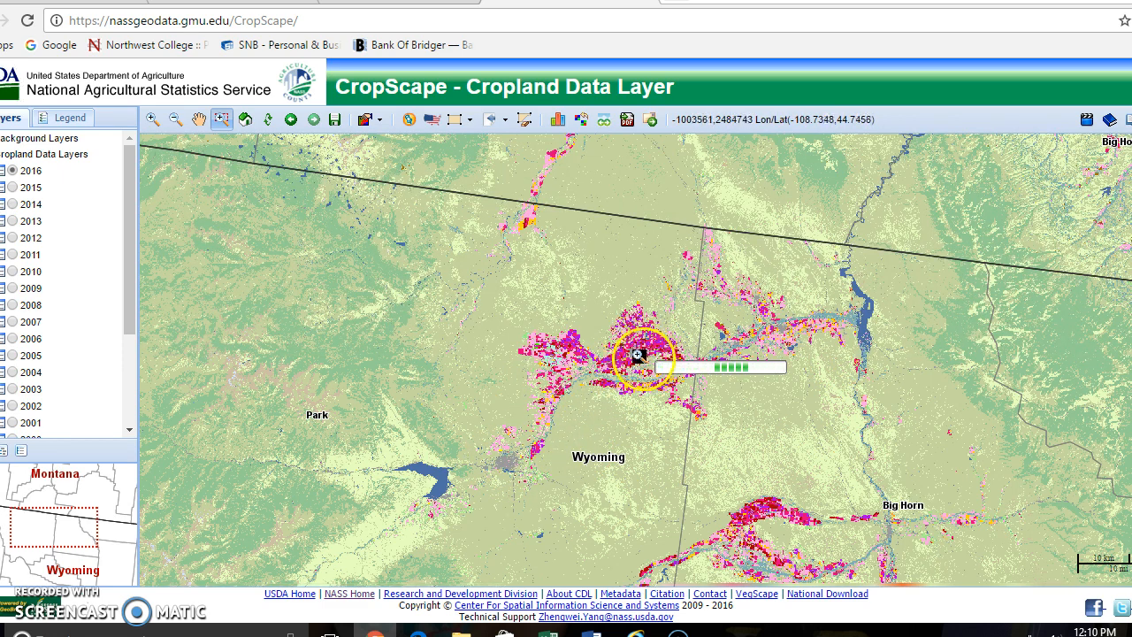
pyautogui.click(639, 355)
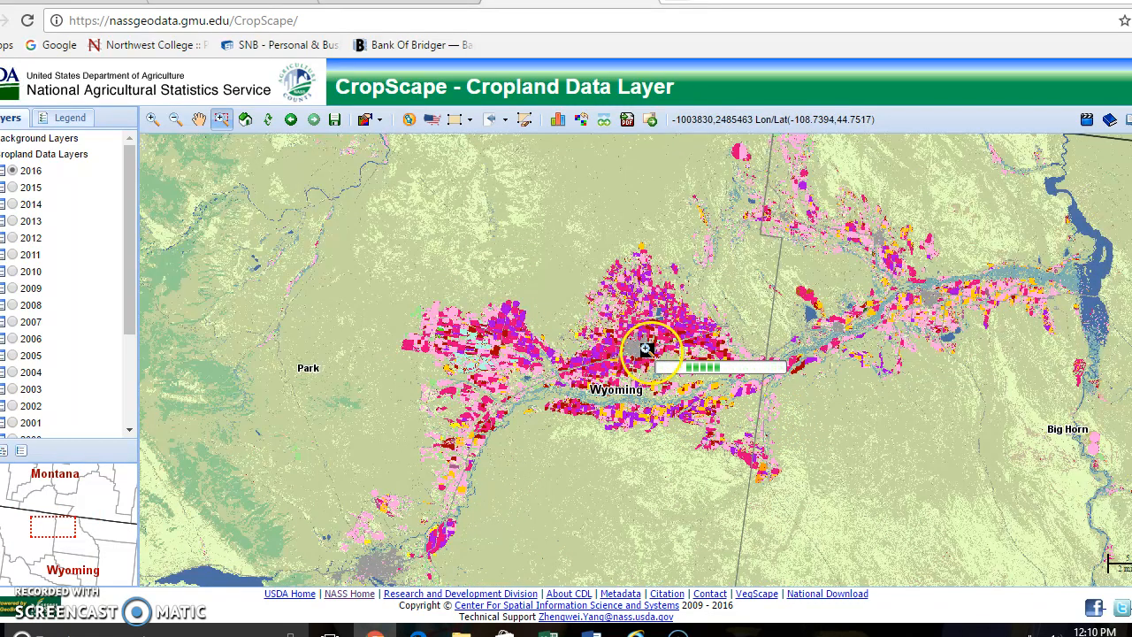
# Pan around the Park County cropland and enlarge it until individual fields can be distinguished
pyautogui.click(198, 120)
pyautogui.moveTo(605, 315); pyautogui.dragTo(681, 164)
pyautogui.moveTo(955, 353); pyautogui.dragTo(950, 415)
pyautogui.moveTo(738, 246); pyautogui.dragTo(664, 326)
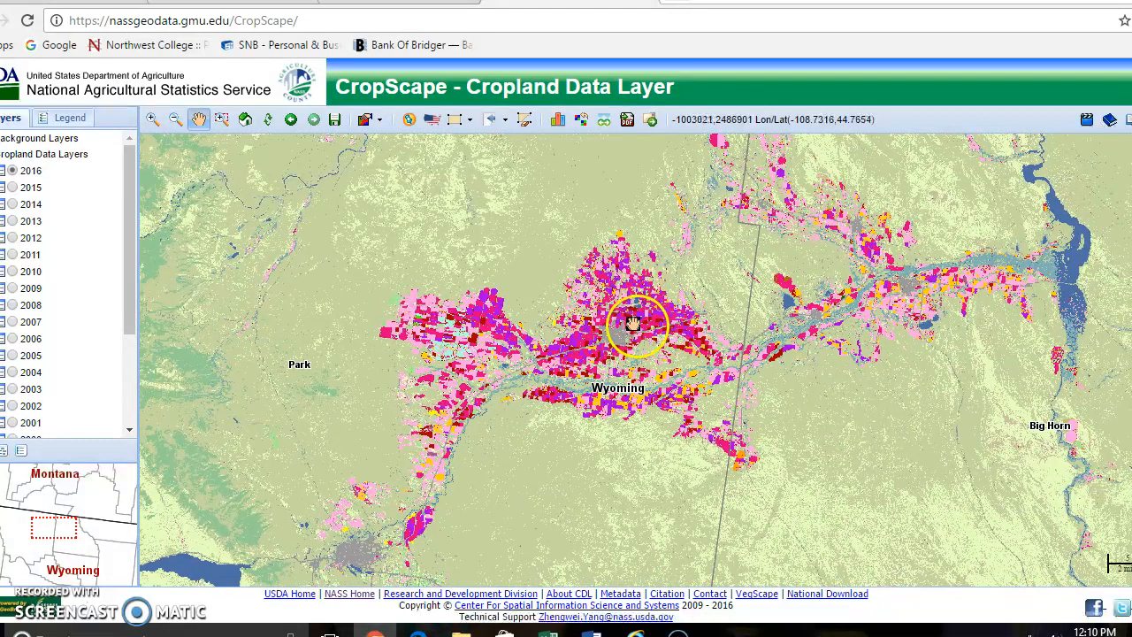
pyautogui.click(222, 119)
pyautogui.click(621, 336)
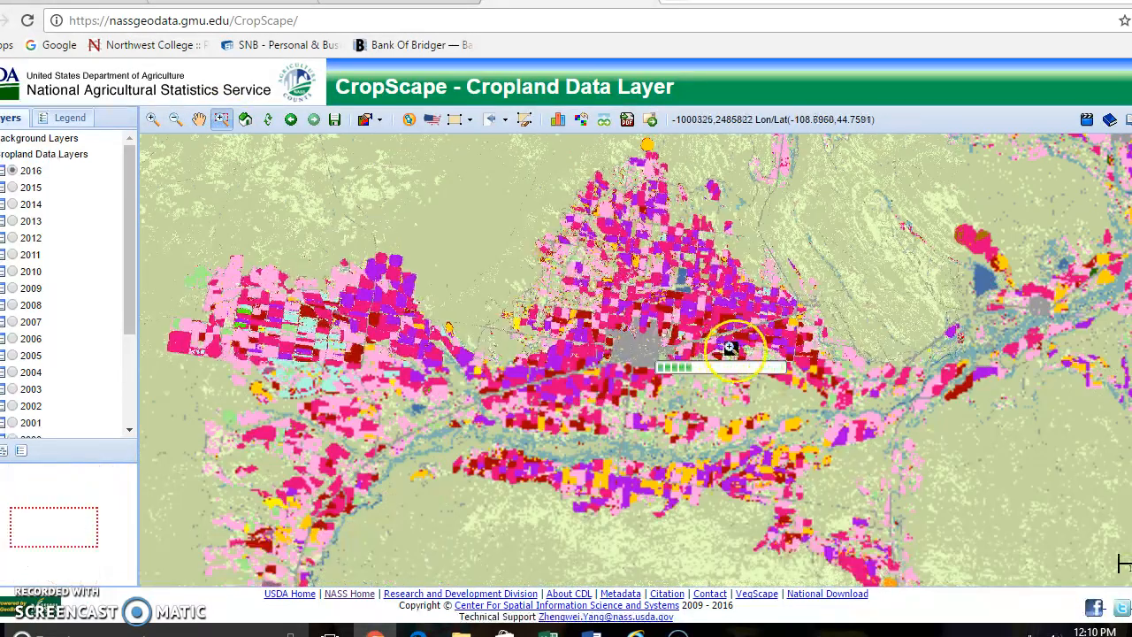
pyautogui.click(802, 409)
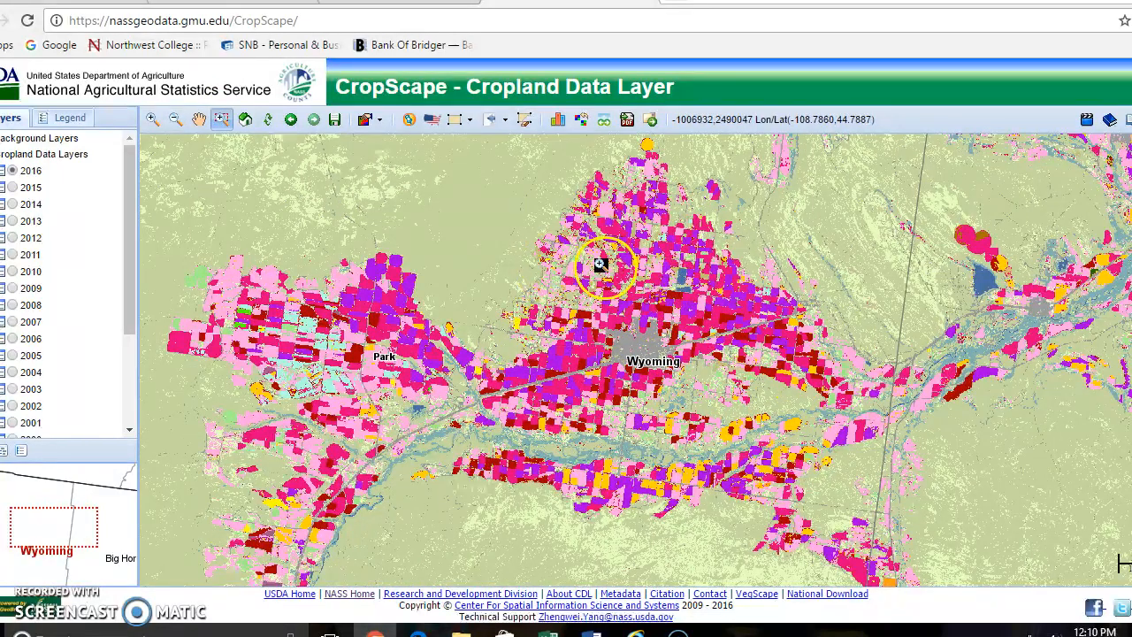
# Identify the crops at a dark red field and a bright pink field just north of the grey town area
pyautogui.click(200, 120)
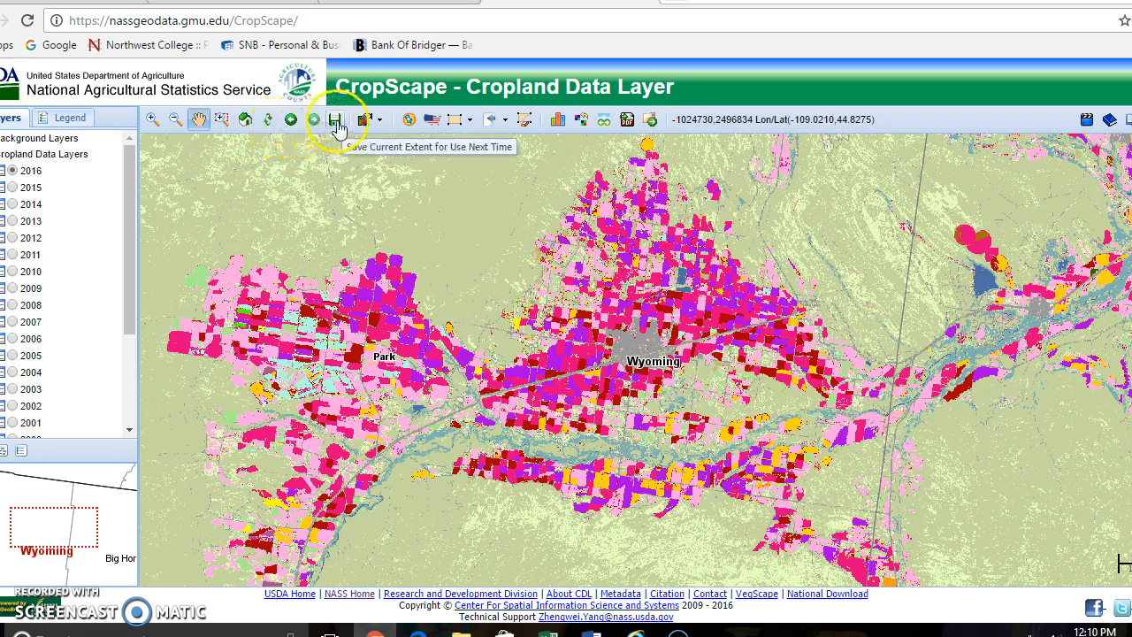
pyautogui.click(382, 122)
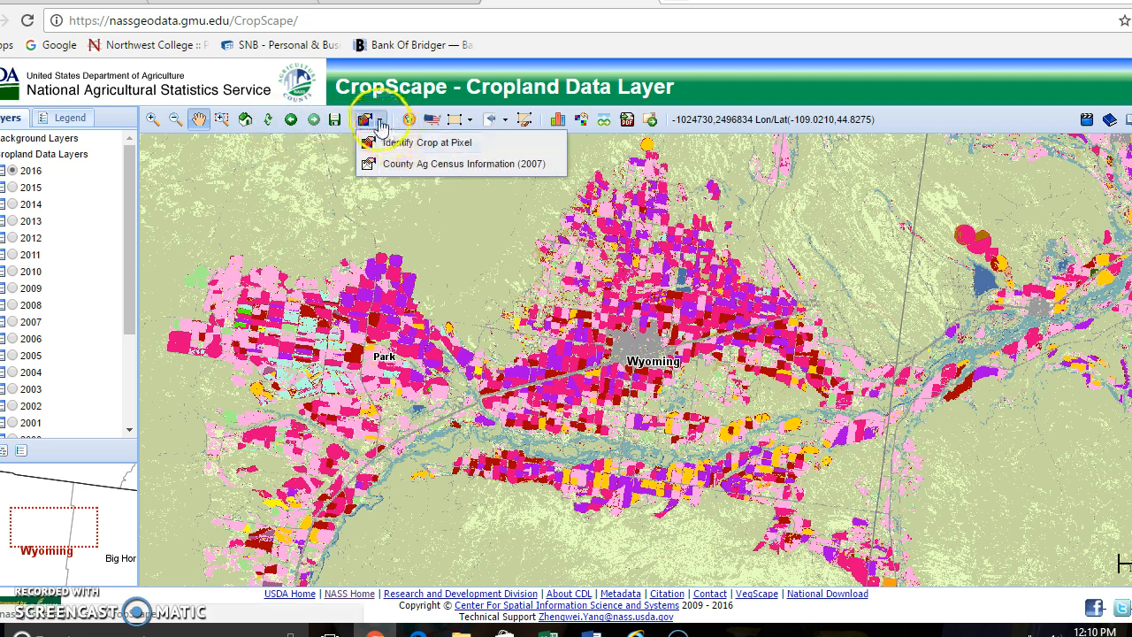
pyautogui.click(396, 143)
pyautogui.click(637, 307)
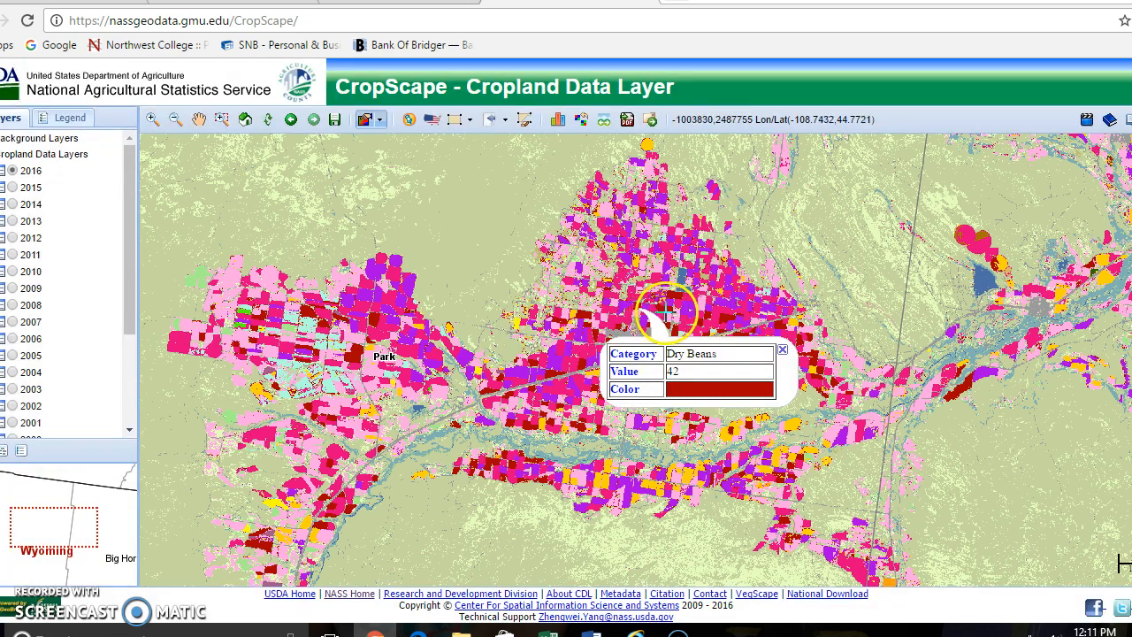
pyautogui.click(689, 301)
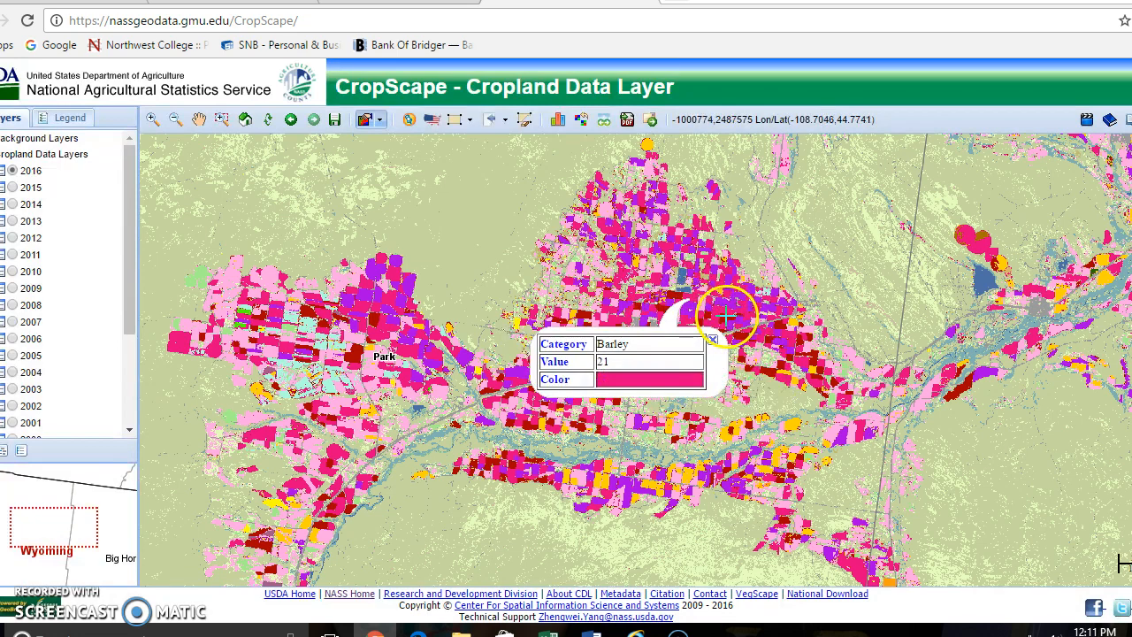
pyautogui.moveTo(730, 302); pyautogui.dragTo(732, 305)
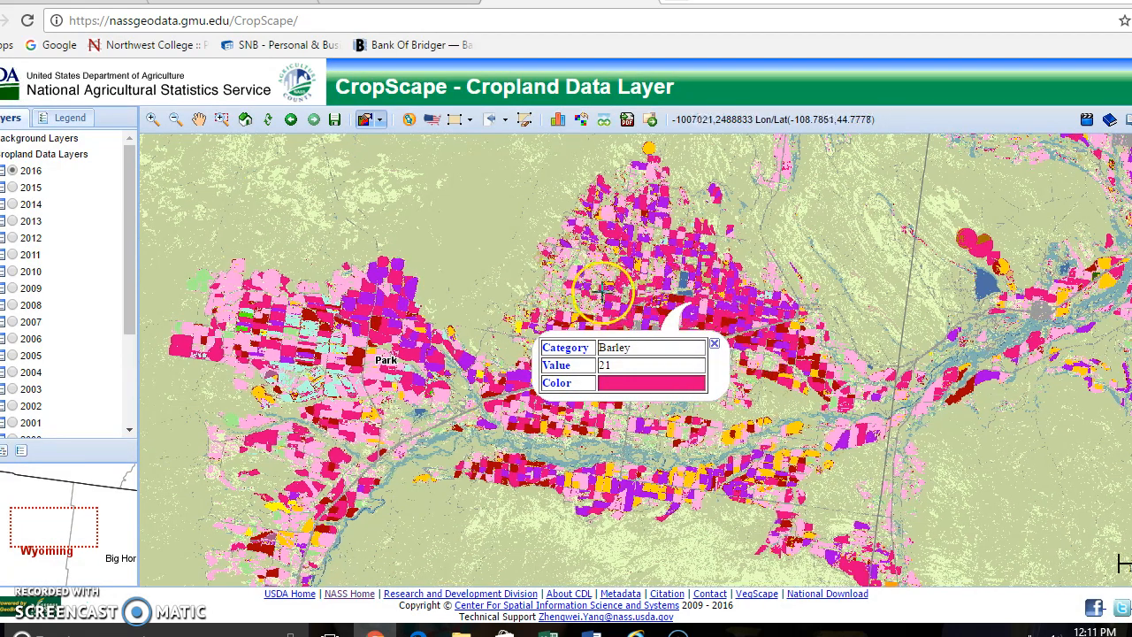
pyautogui.click(198, 119)
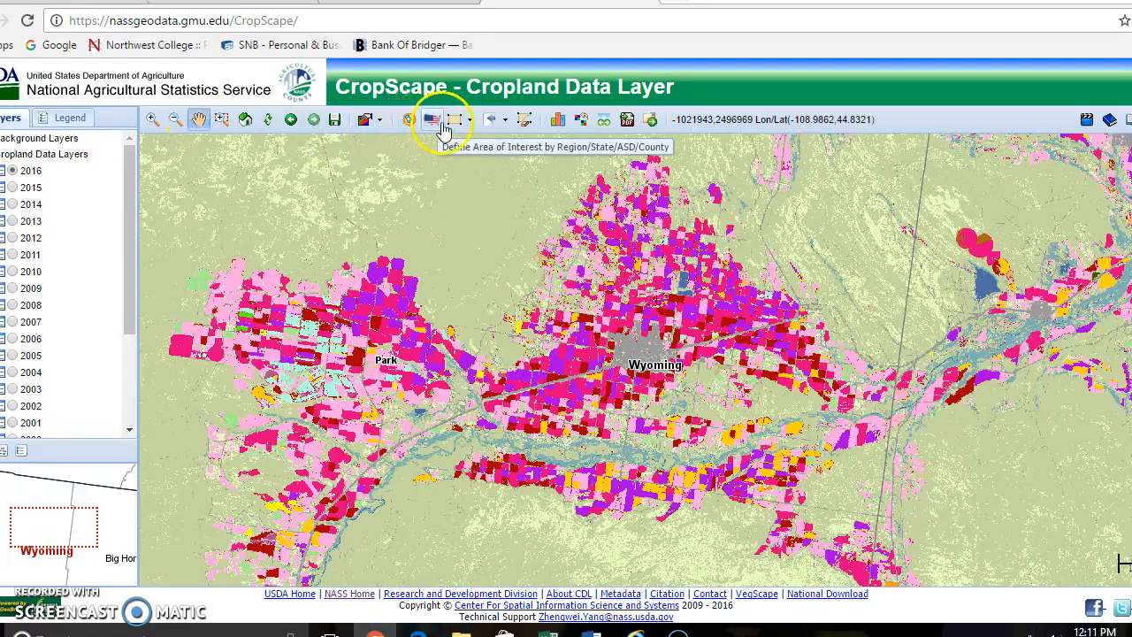
pyautogui.click(434, 121)
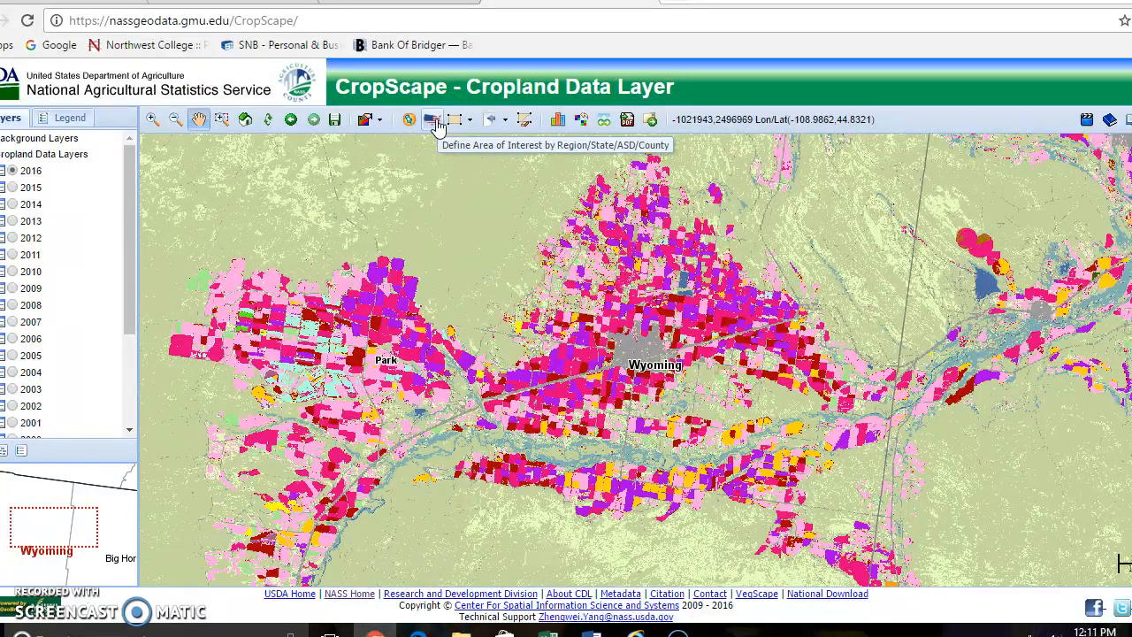
pyautogui.click(455, 123)
pyautogui.click(455, 124)
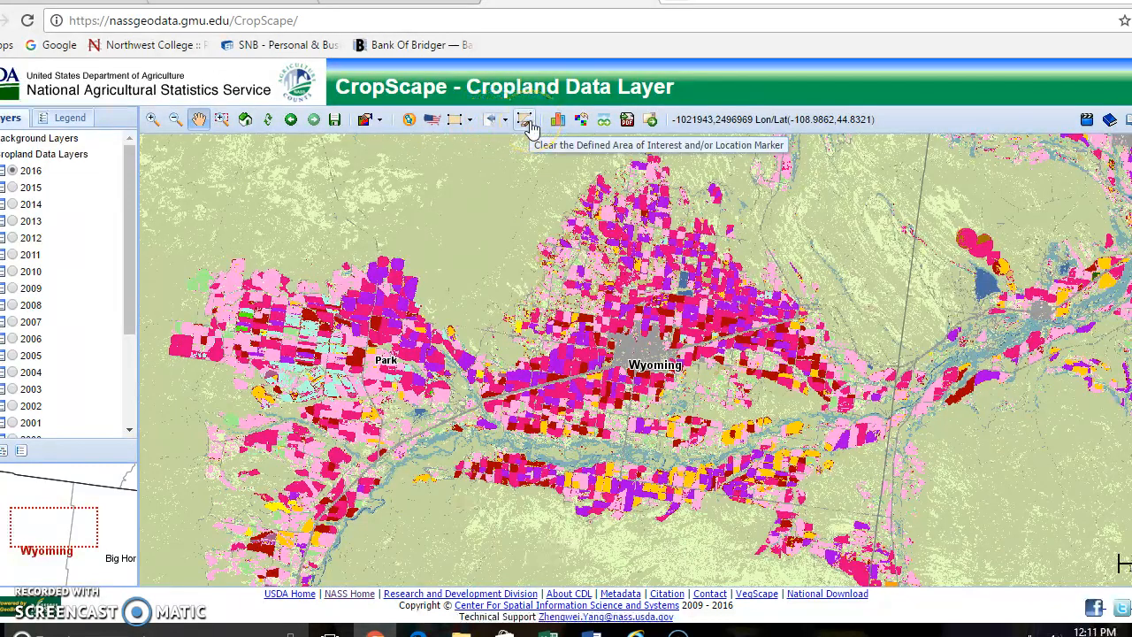
pyautogui.click(579, 121)
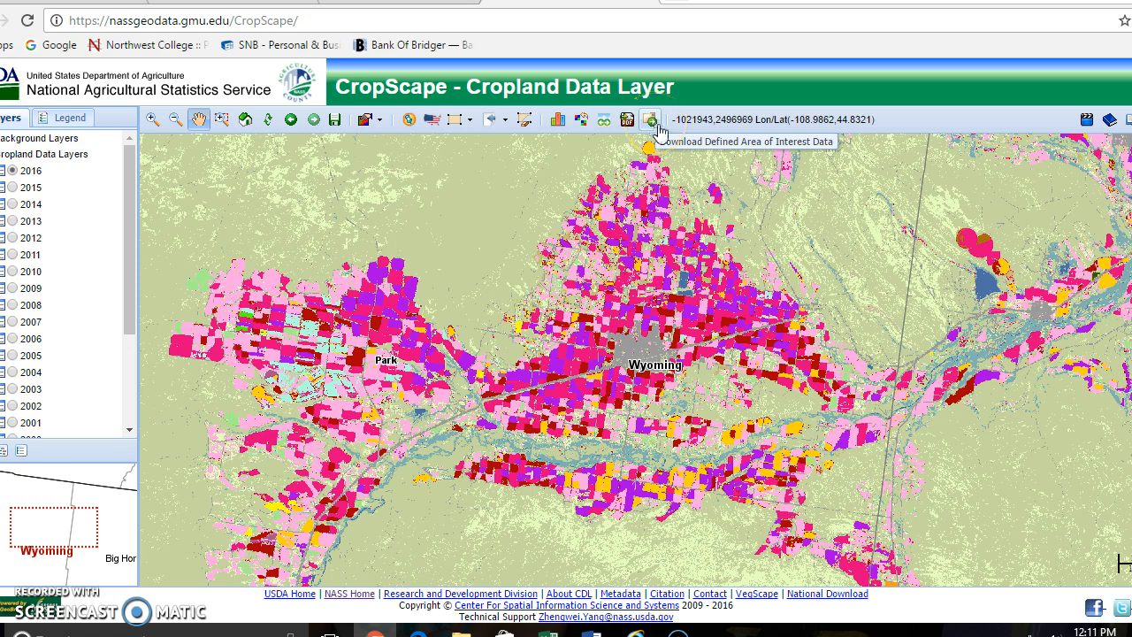
# Draw a rectangular area of interest around the central block of Park County fields, including the grey town area and the river
pyautogui.click(454, 123)
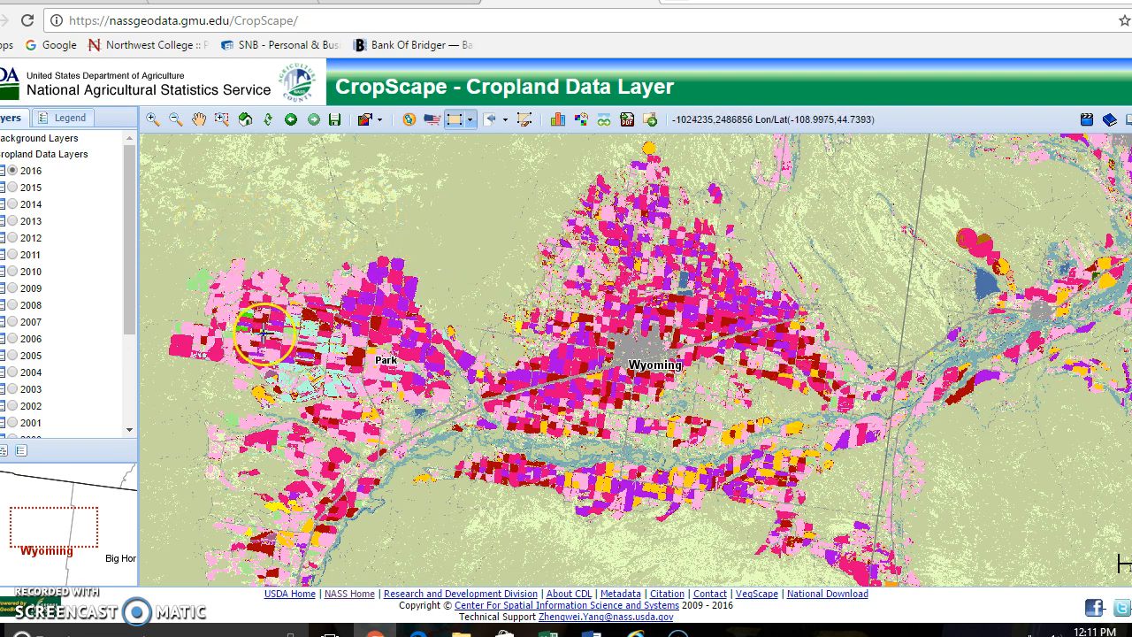
pyautogui.moveTo(439, 227); pyautogui.dragTo(870, 494)
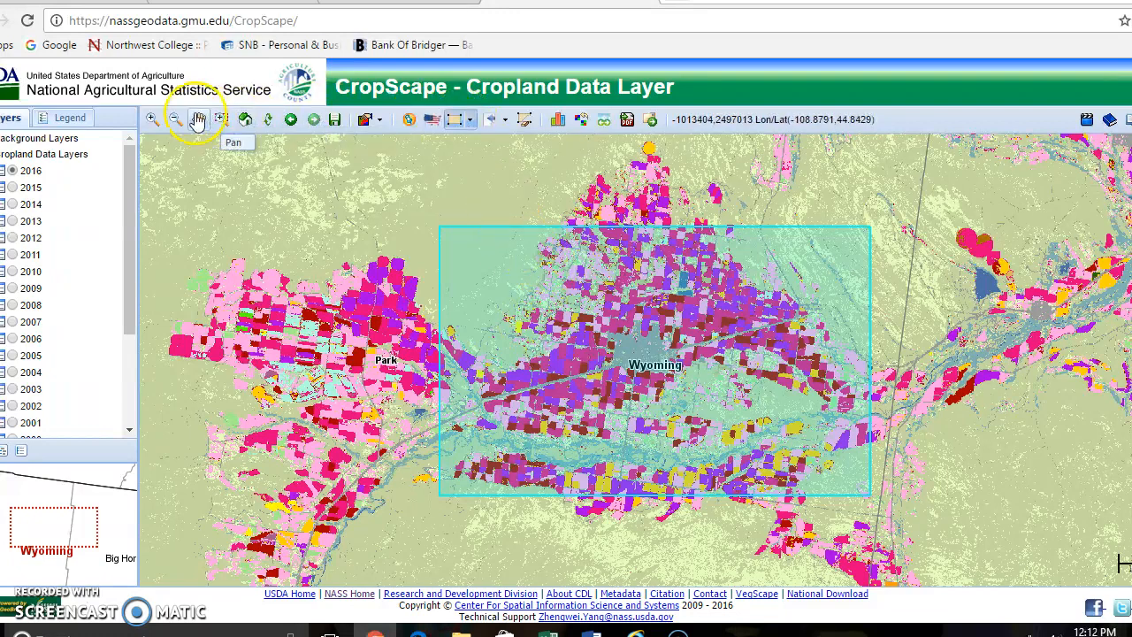
# Generate the 2016 cropland statistics for the defined area of interest and review the acreage of every listed category
pyautogui.click(203, 122)
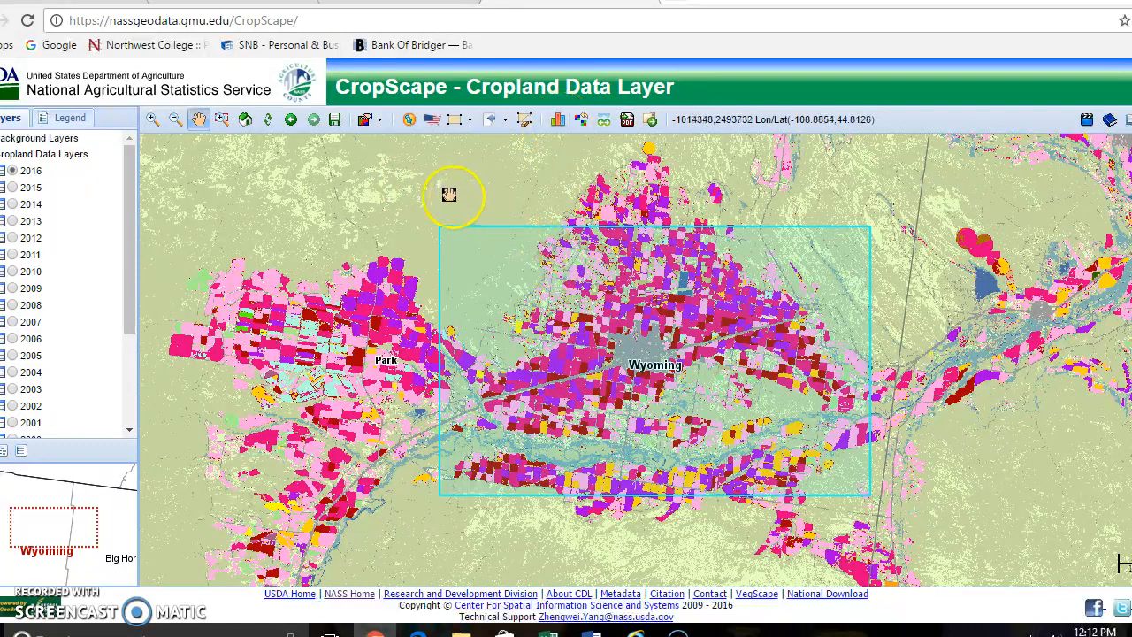
pyautogui.click(558, 121)
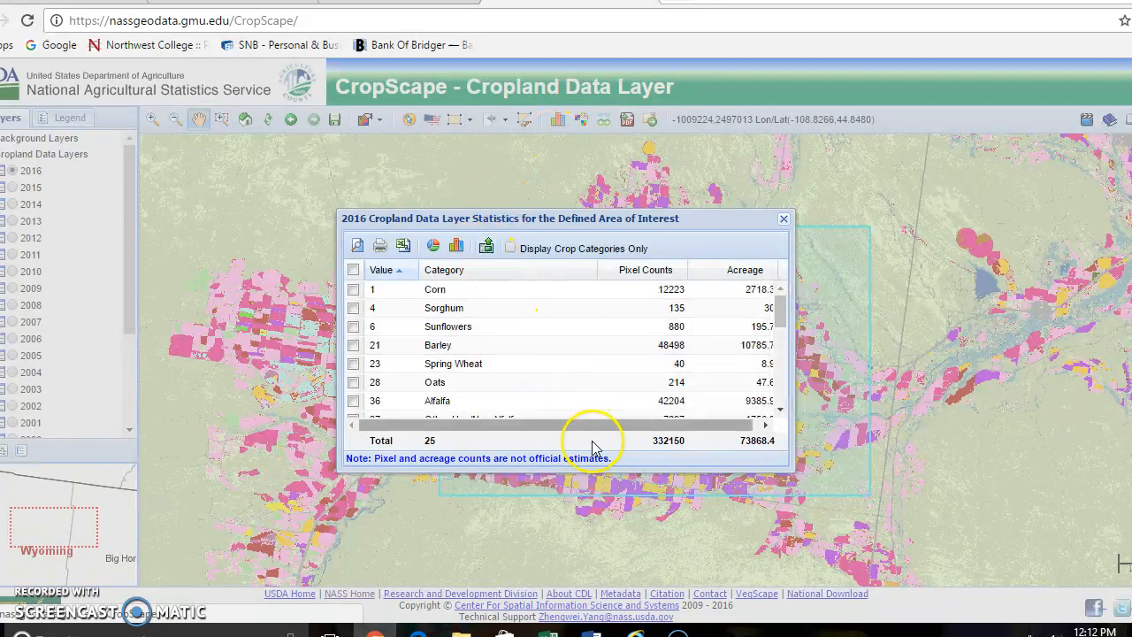
pyautogui.moveTo(591, 425); pyautogui.dragTo(640, 426)
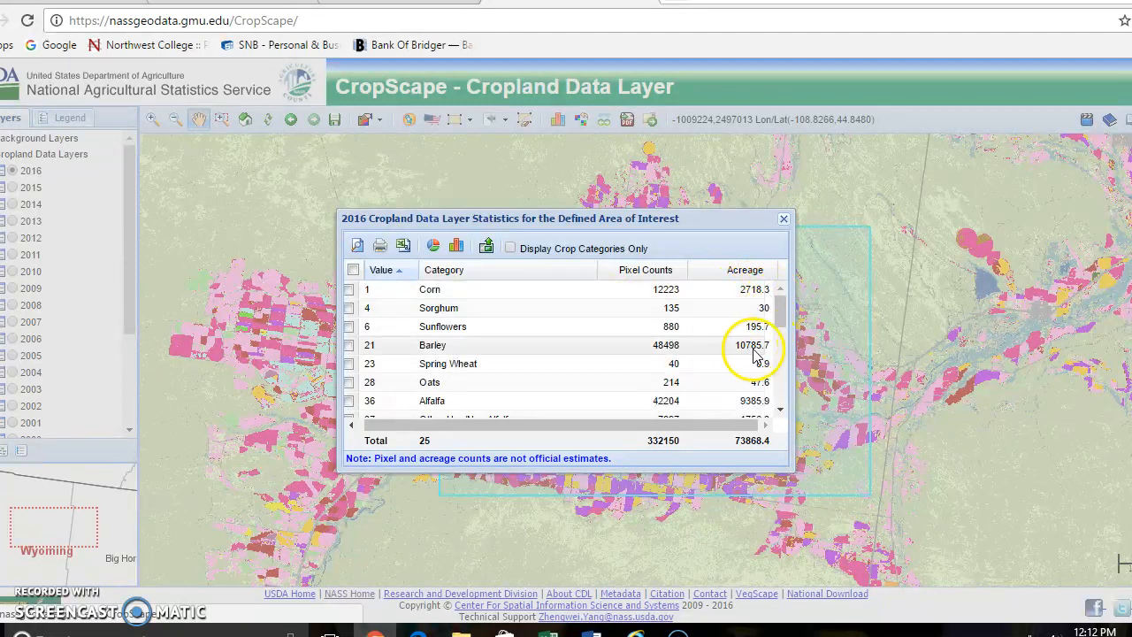
pyautogui.click(780, 317)
pyautogui.moveTo(780, 316); pyautogui.dragTo(784, 401)
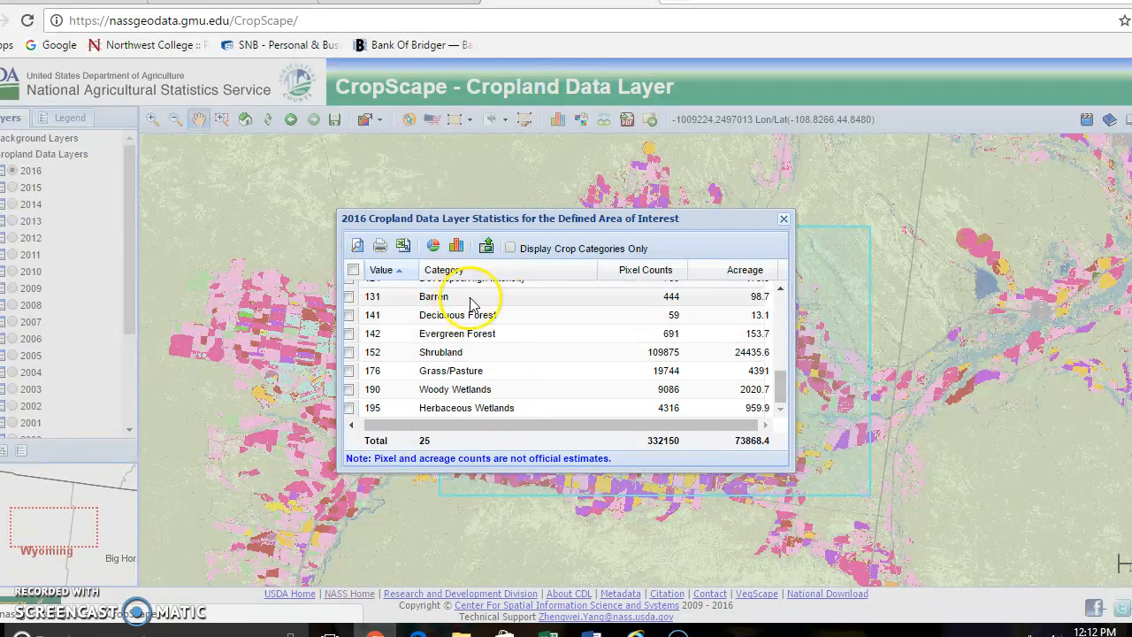
# Limit the area's statistics table to crop categories only and review the remaining crops and their acreages
pyautogui.click(512, 250)
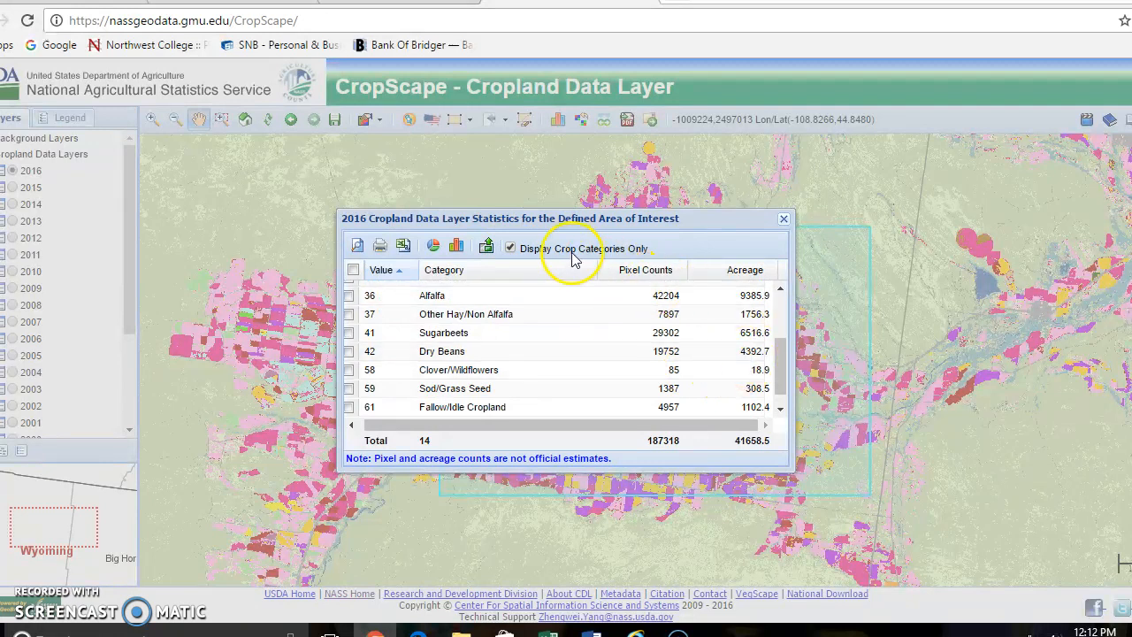
pyautogui.moveTo(784, 375)
pyautogui.mouseDown()
pyautogui.moveTo(783, 298)
pyautogui.moveTo(786, 384)
pyautogui.mouseUp()
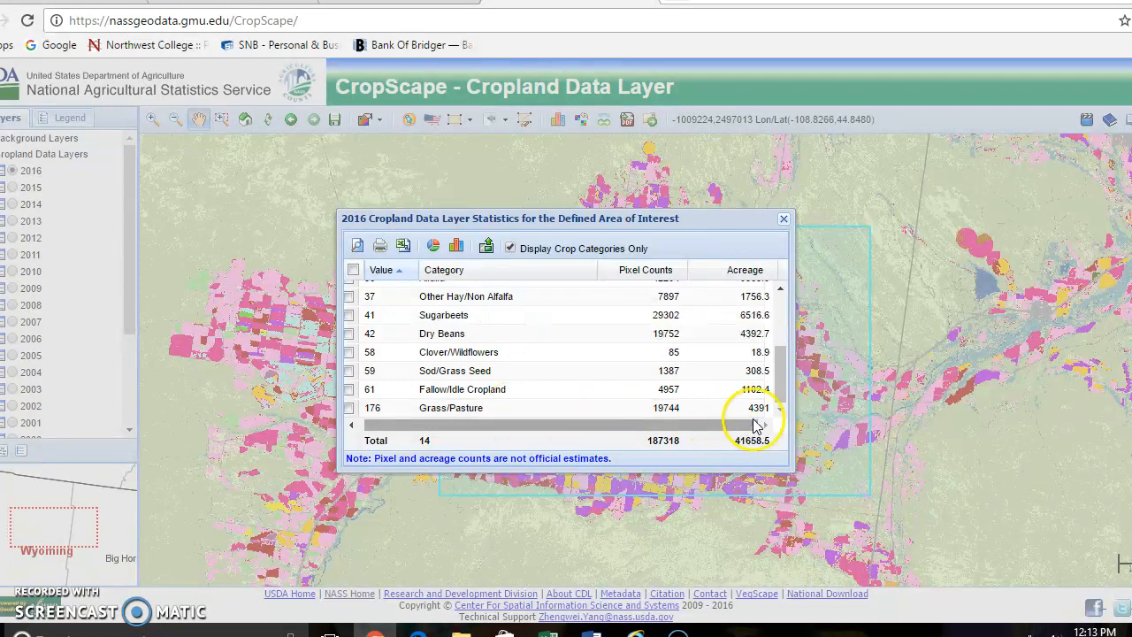
pyautogui.moveTo(782, 389); pyautogui.dragTo(781, 329)
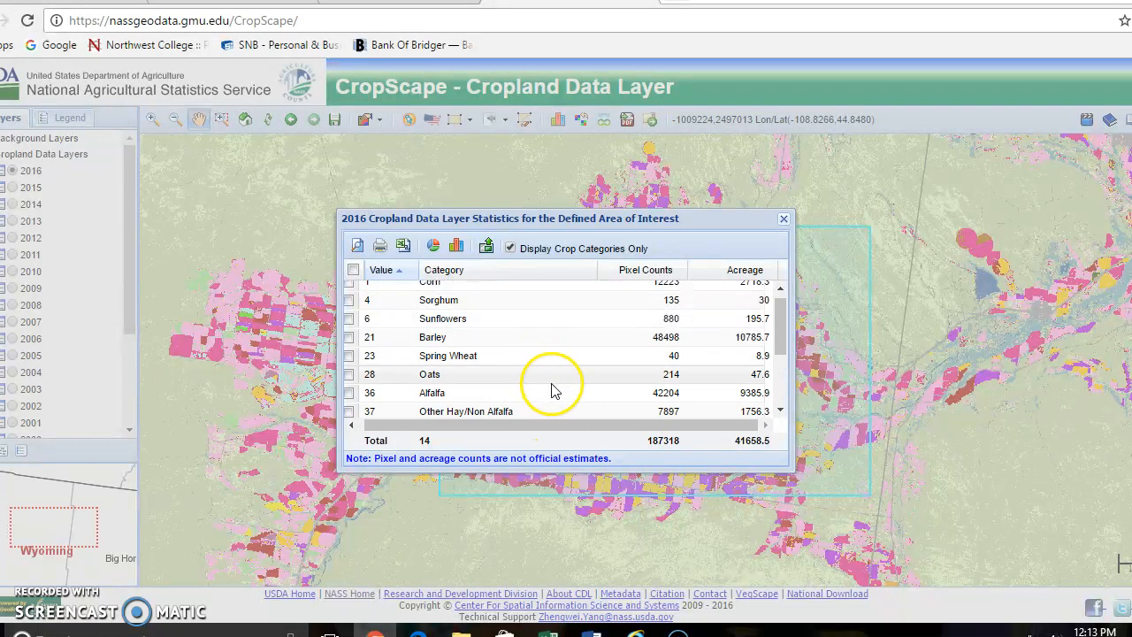
pyautogui.moveTo(779, 324); pyautogui.dragTo(778, 308)
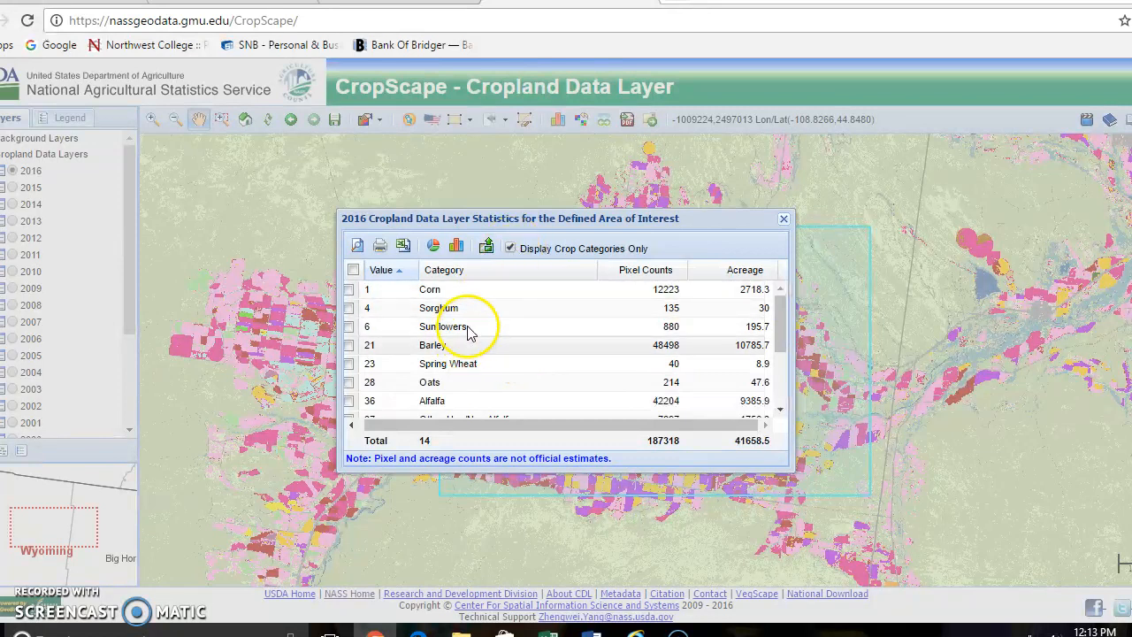
# View the crop acreages as a bar chart and as a pie chart, closing each chart after viewing
pyautogui.click(454, 247)
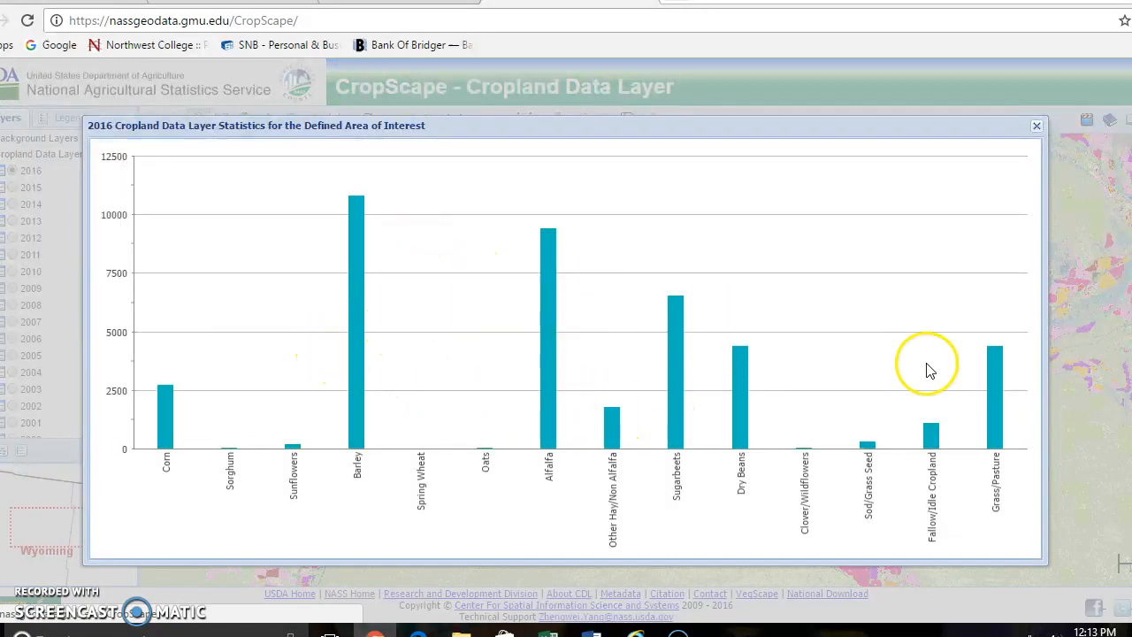
pyautogui.click(1037, 126)
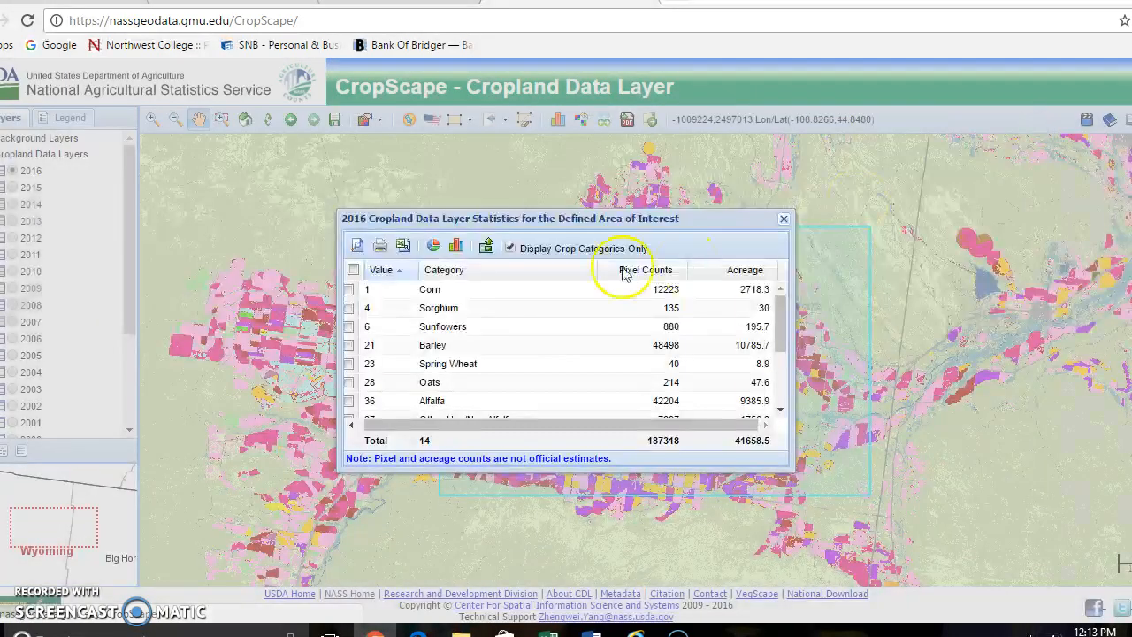
pyautogui.click(435, 248)
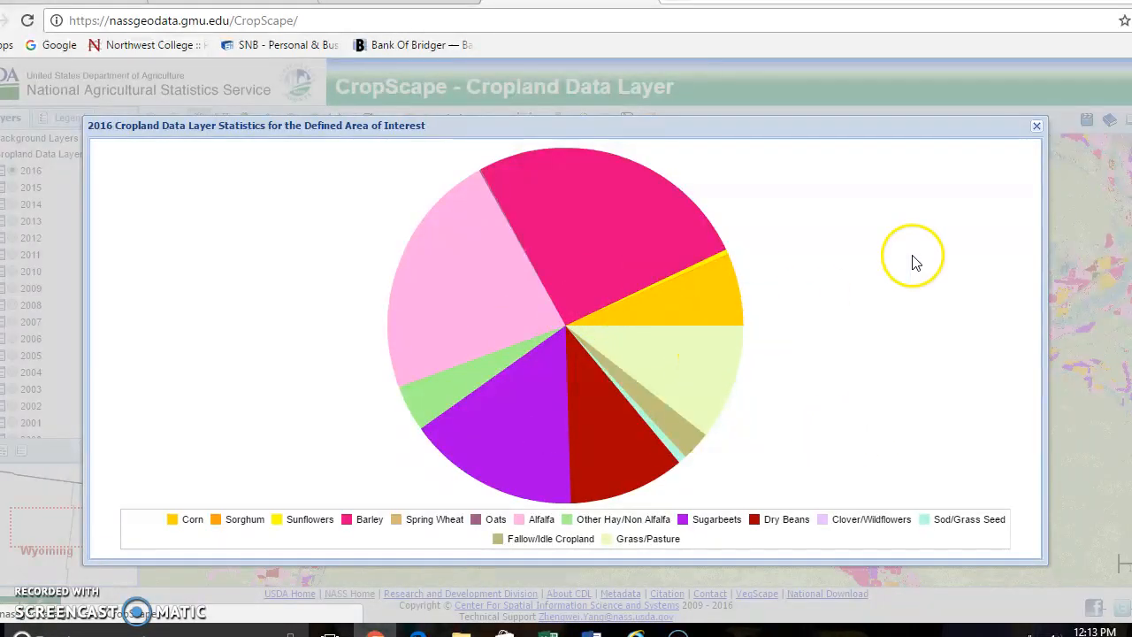
pyautogui.click(1037, 126)
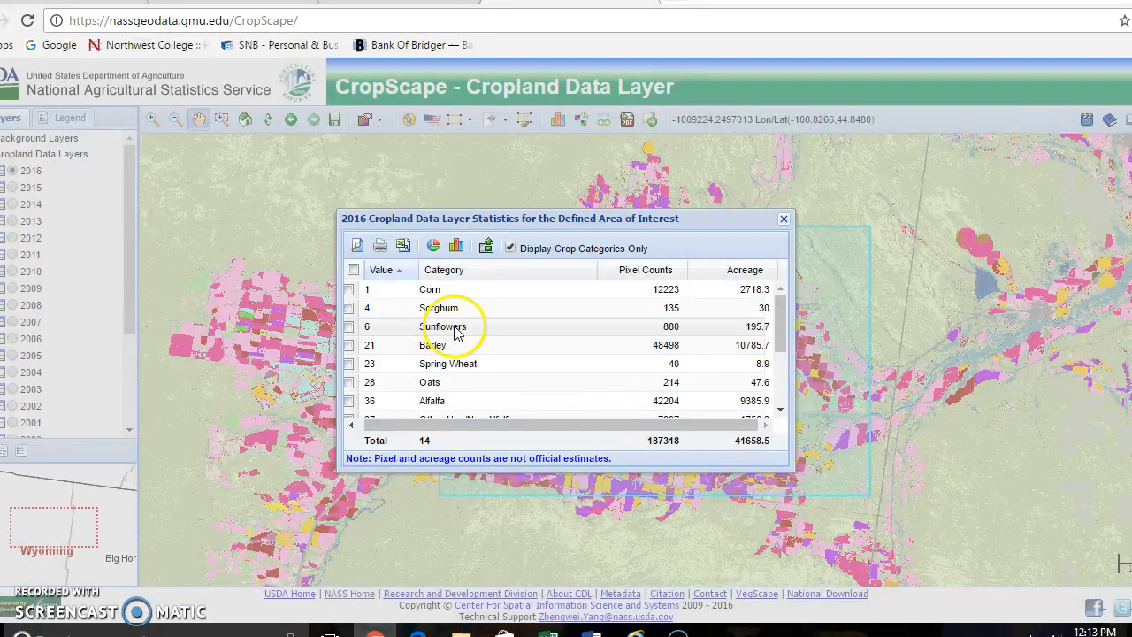
# Export the crop statistics table as a .csv file and return to the Park County map
pyautogui.click(403, 247)
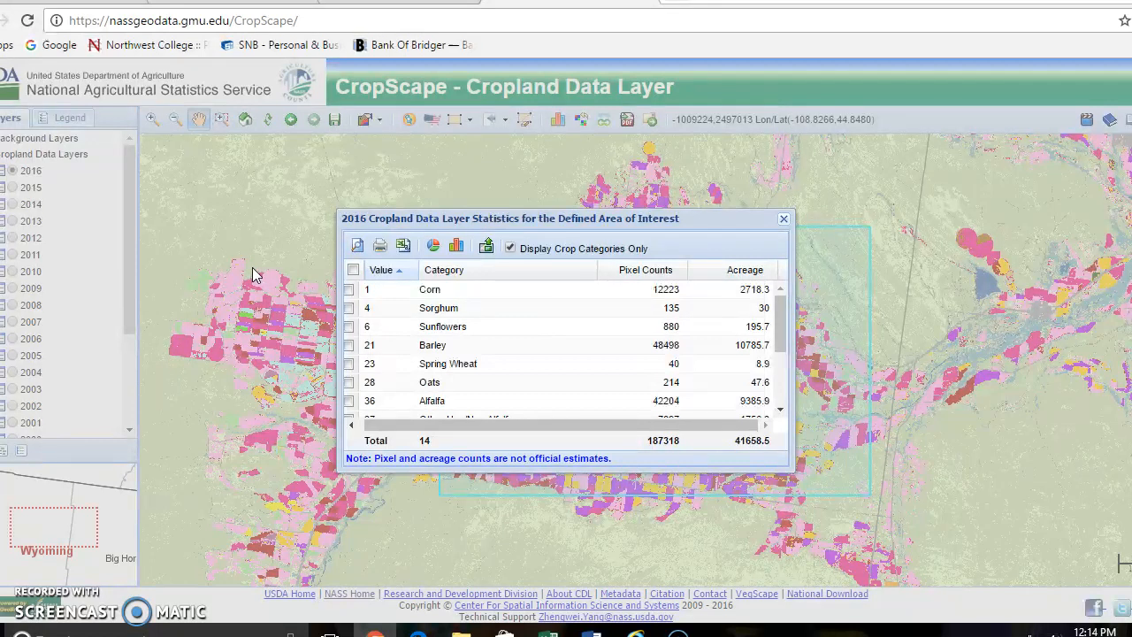
pyautogui.click(786, 221)
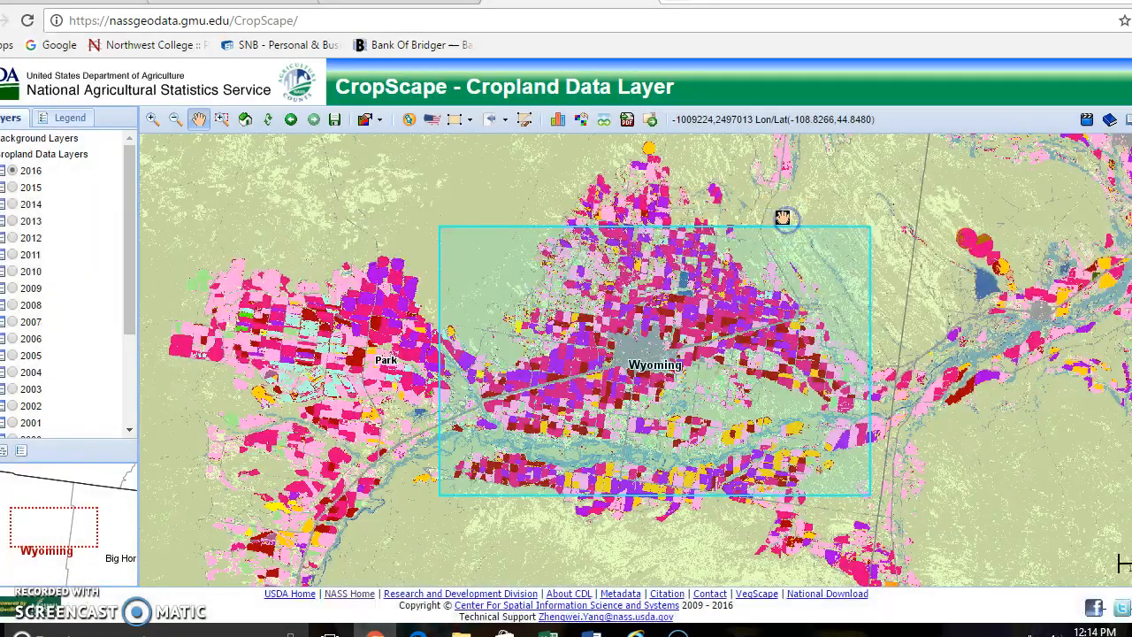
pyautogui.moveTo(983, 265); pyautogui.dragTo(950, 255)
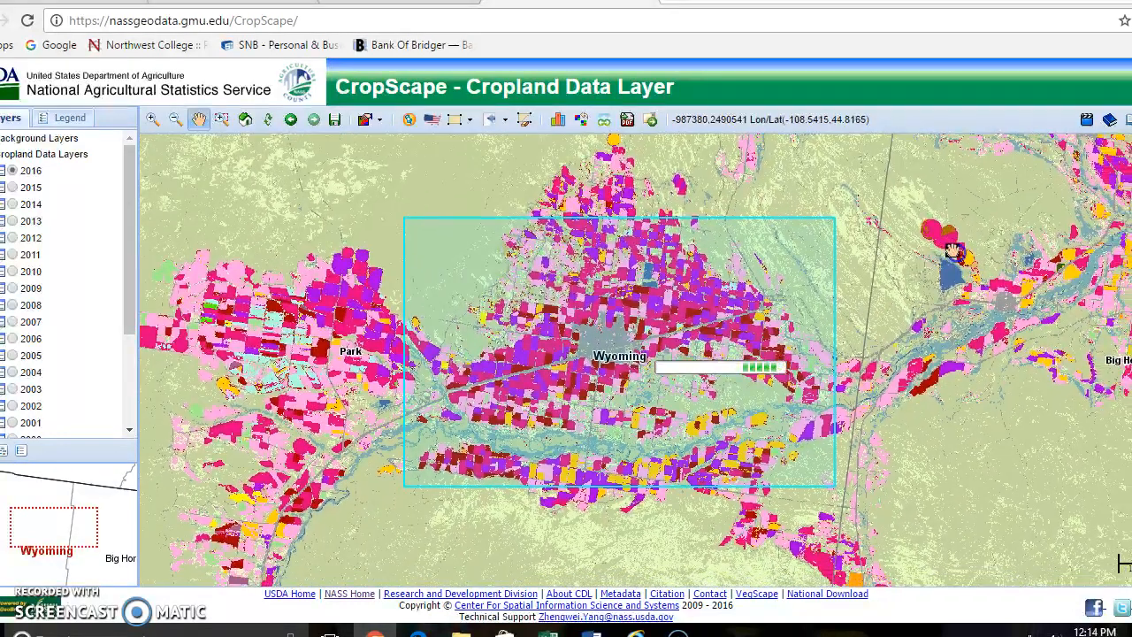